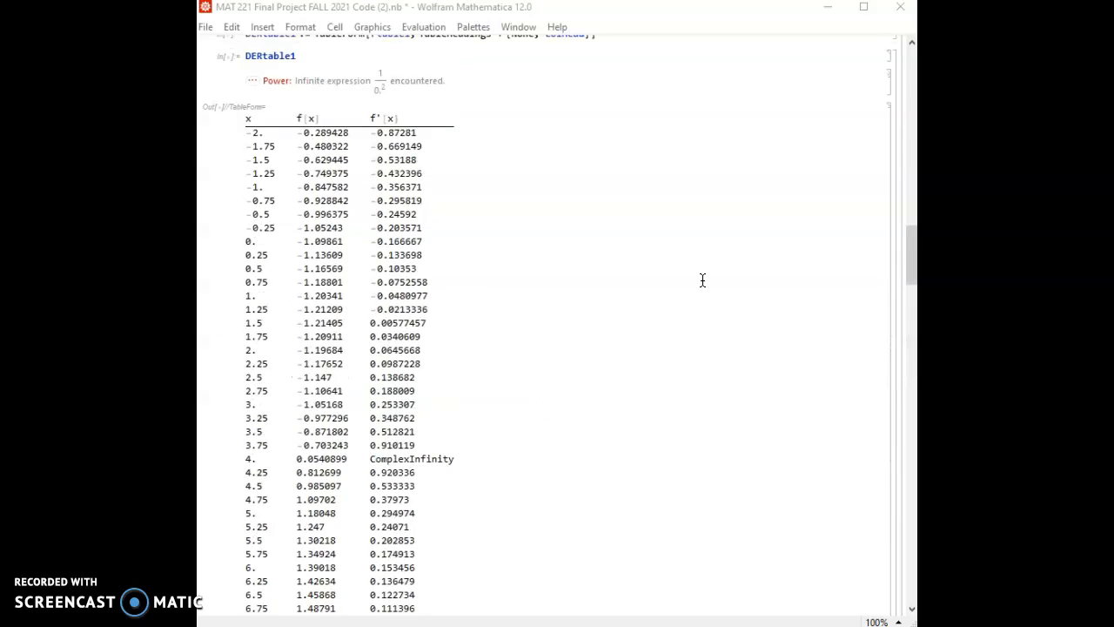
# - Look through the notebook's function plot, derivative calculations and value tables down to the function behavior table
pyautogui.scroll(-10, 702, 279)
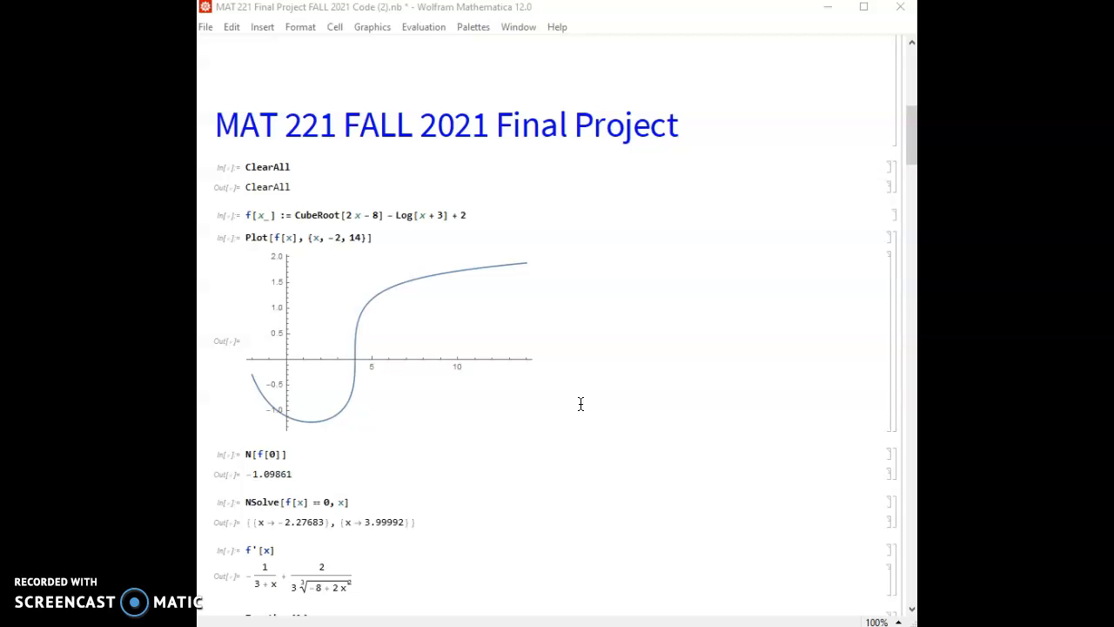
pyautogui.click(251, 382)
pyautogui.click(539, 450)
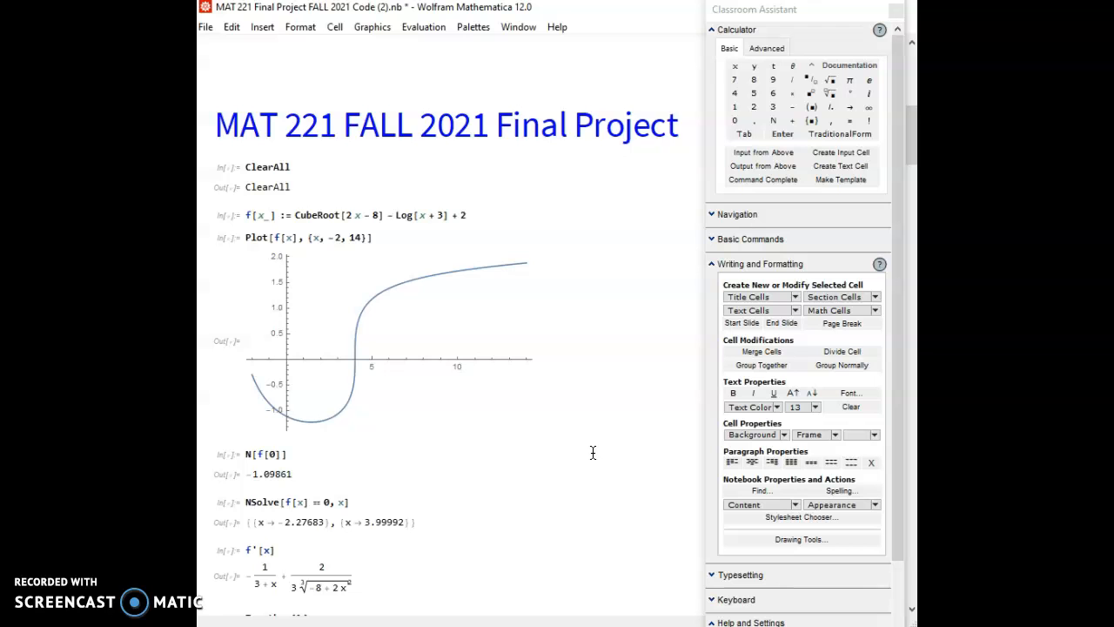
pyautogui.scroll(-12, 593, 452)
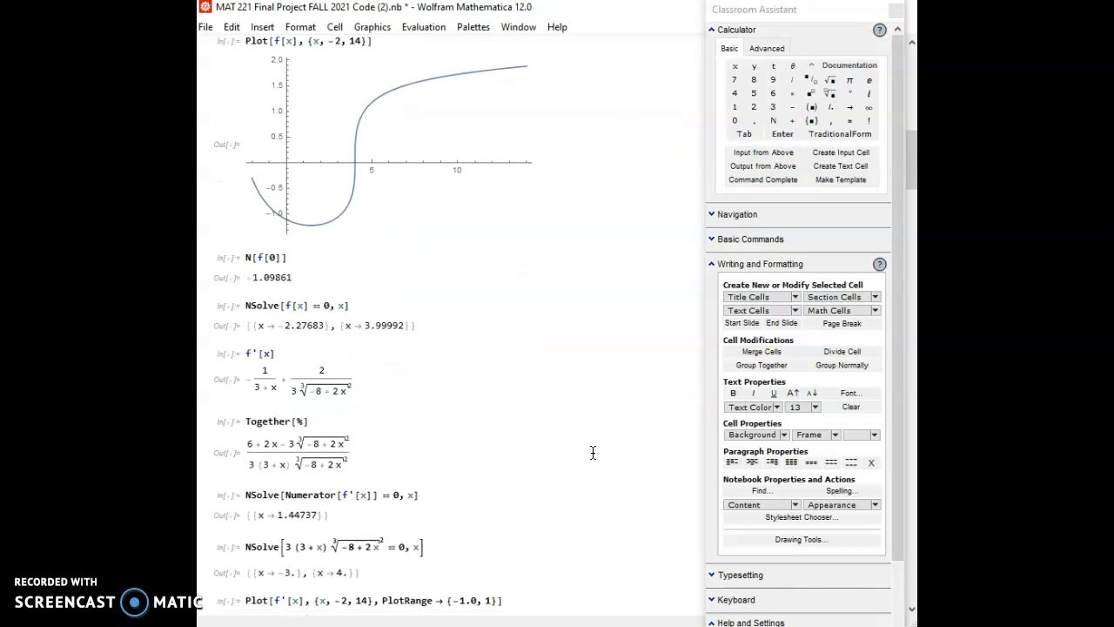
pyautogui.scroll(-15, 593, 452)
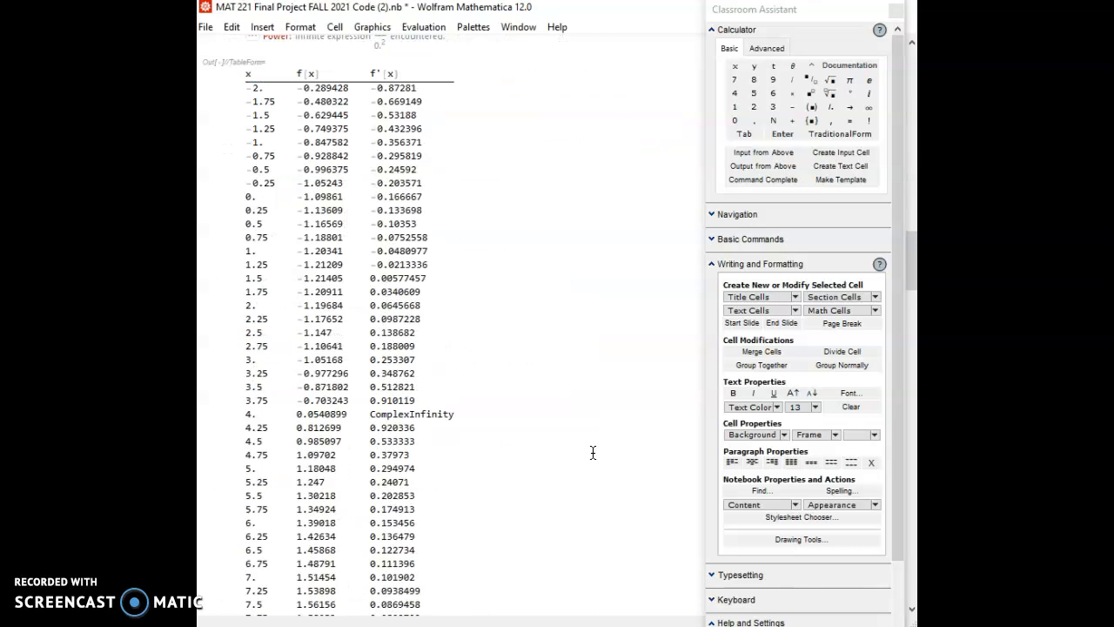
pyautogui.scroll(-20, 593, 452)
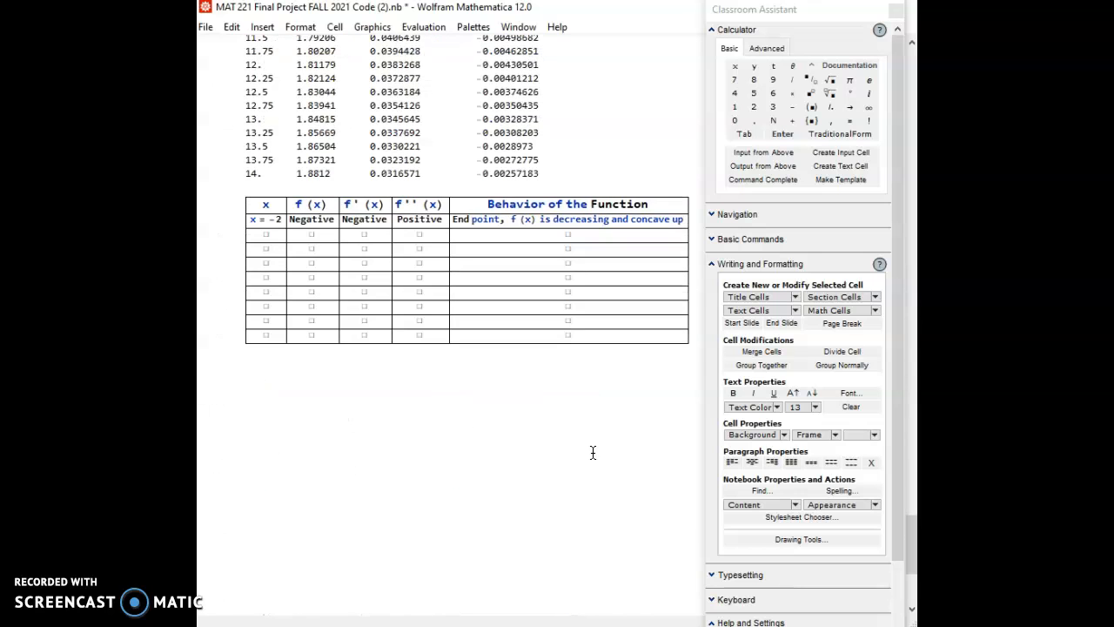
pyautogui.click(261, 27)
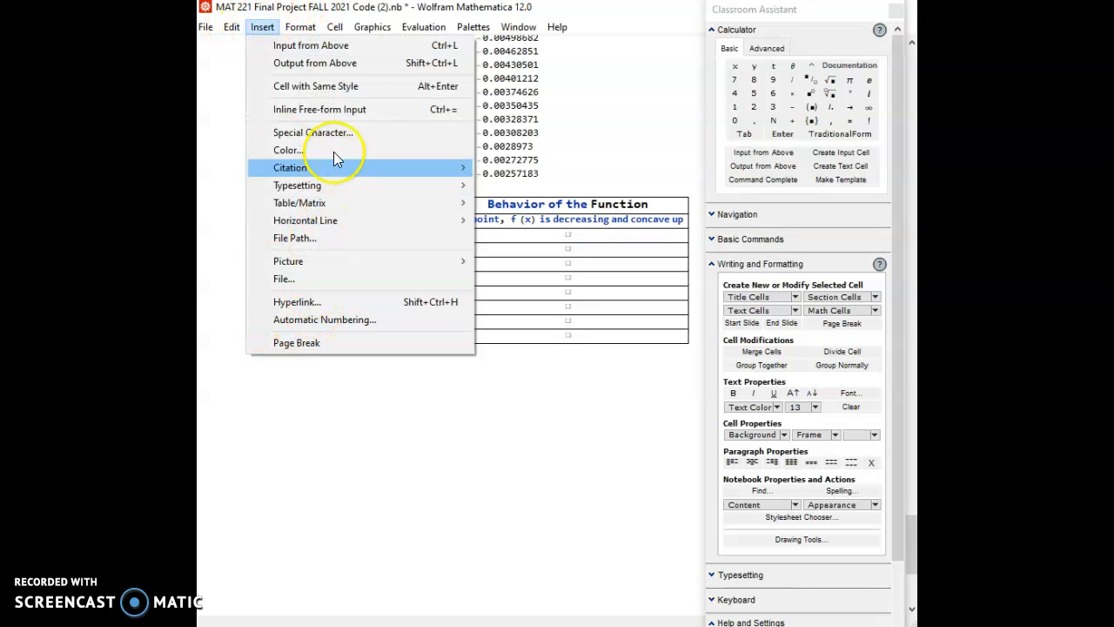
pyautogui.click(327, 206)
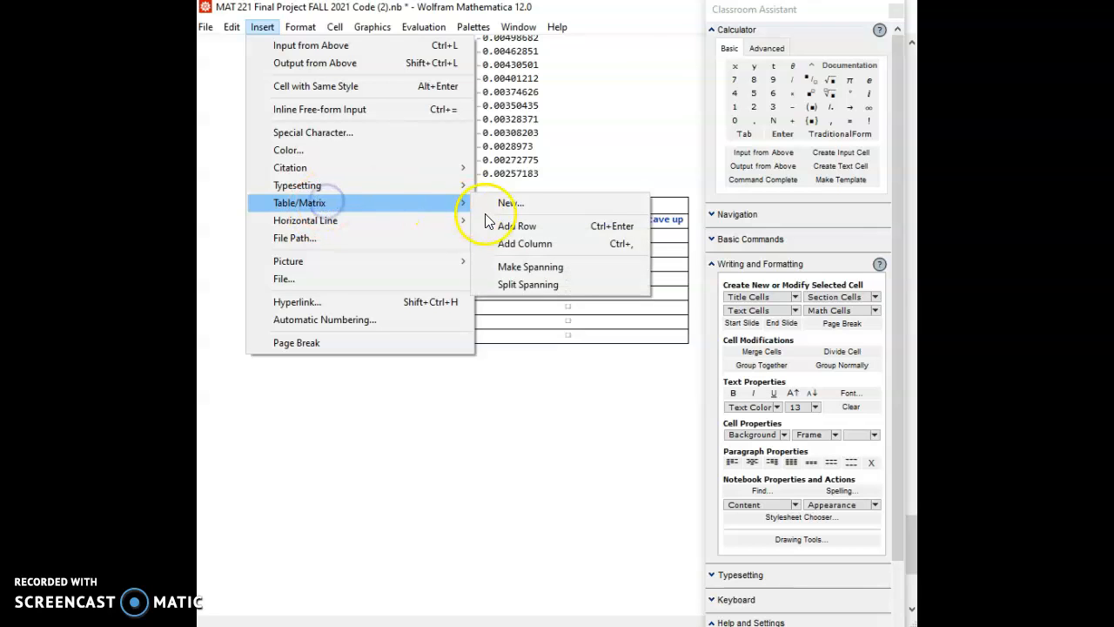
pyautogui.click(512, 203)
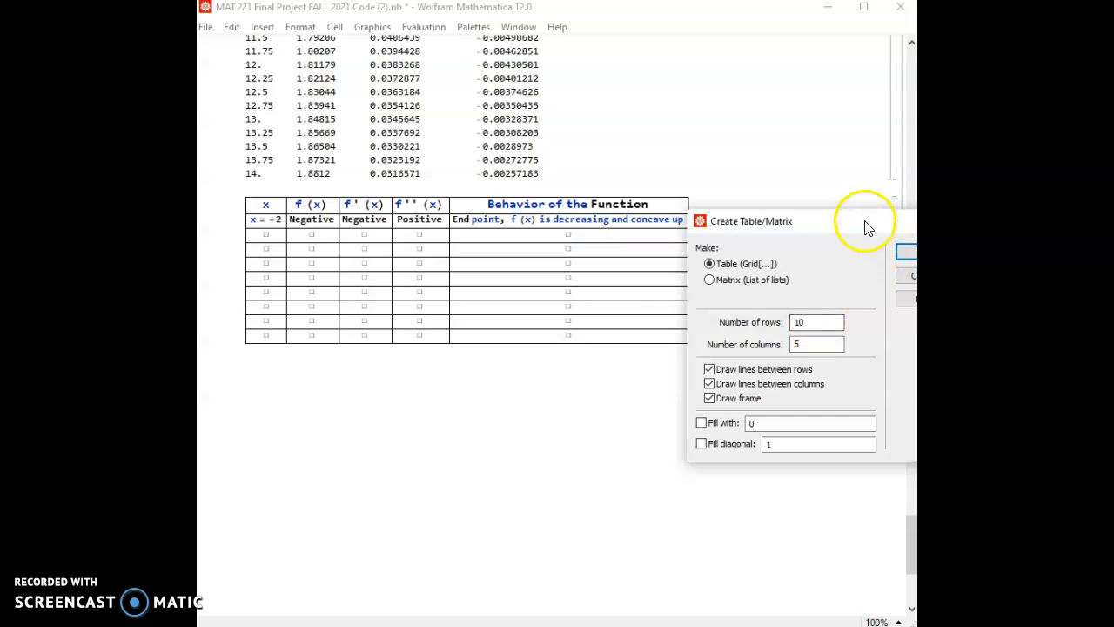
pyautogui.moveTo(864, 223); pyautogui.dragTo(753, 178)
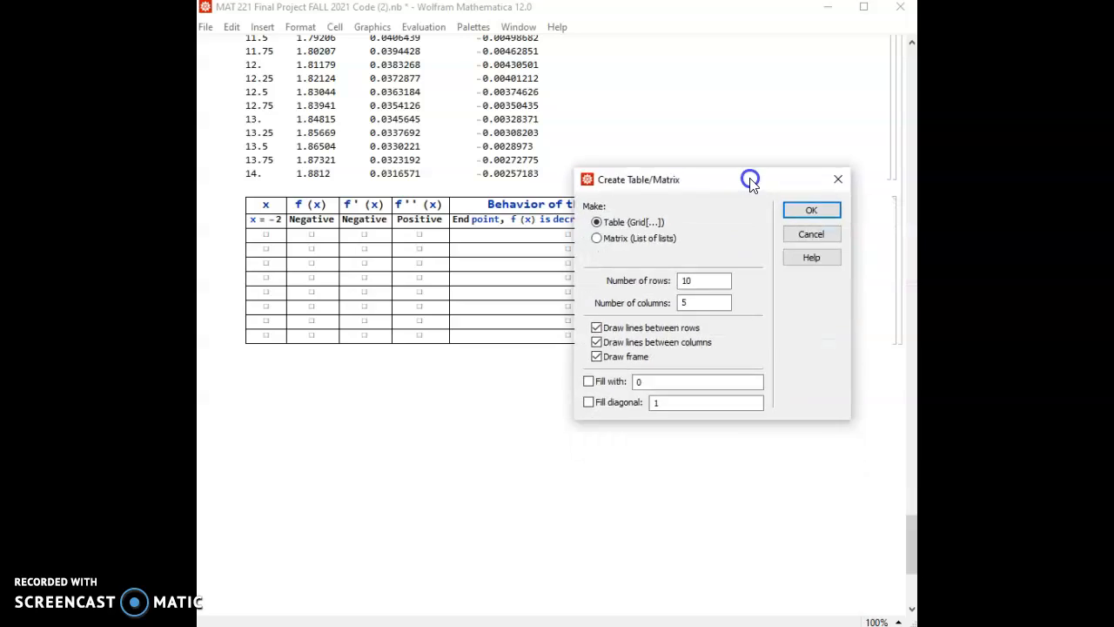
pyautogui.click(696, 307)
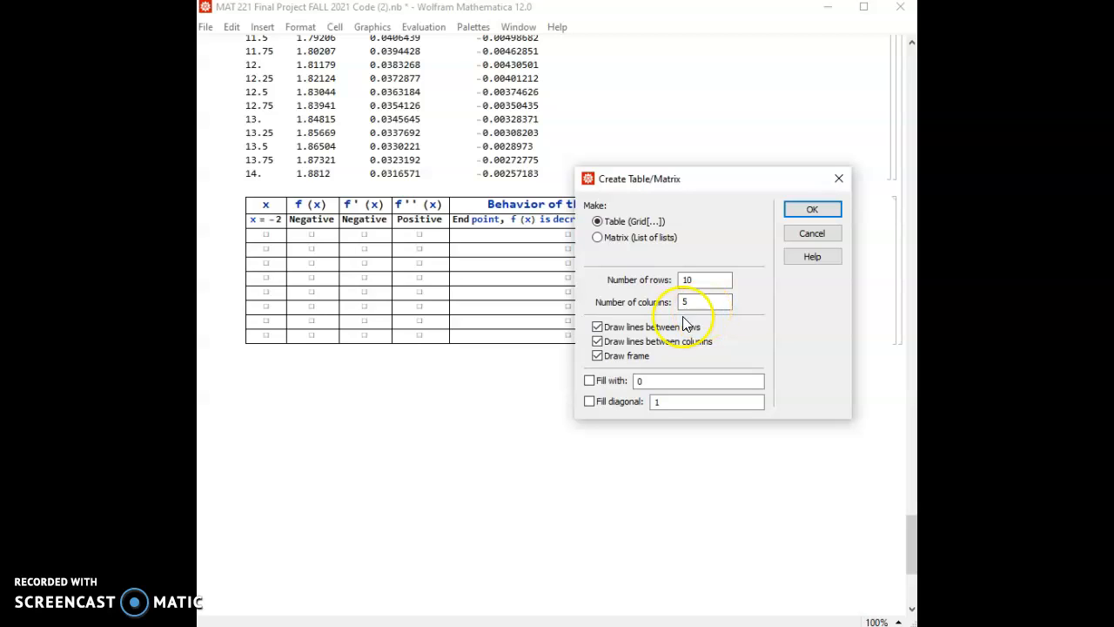
pyautogui.click(596, 355)
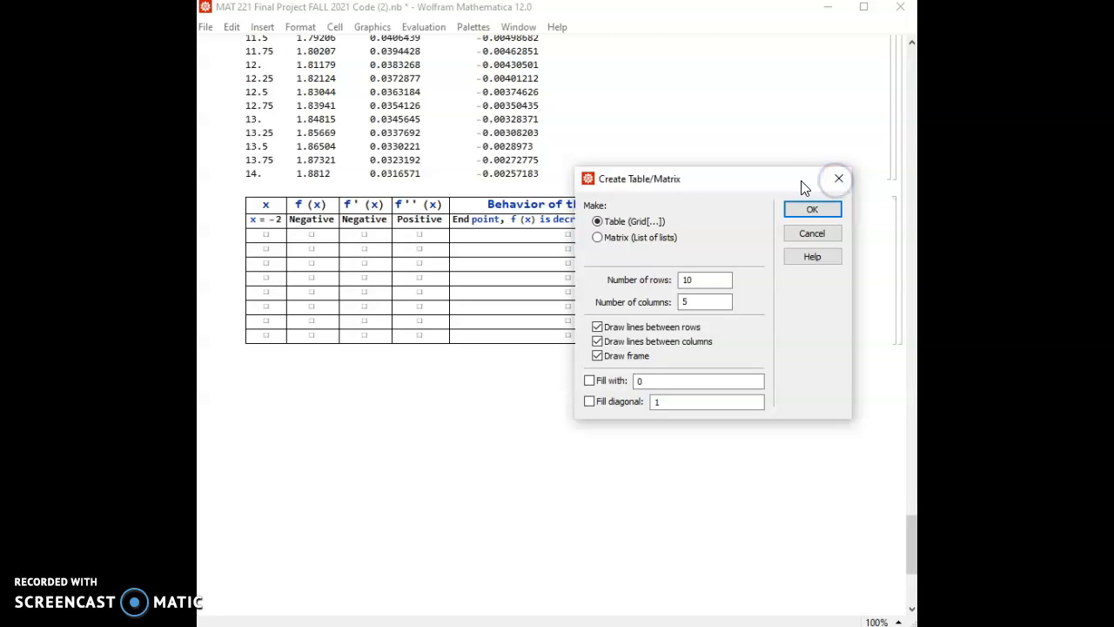
pyautogui.click(840, 180)
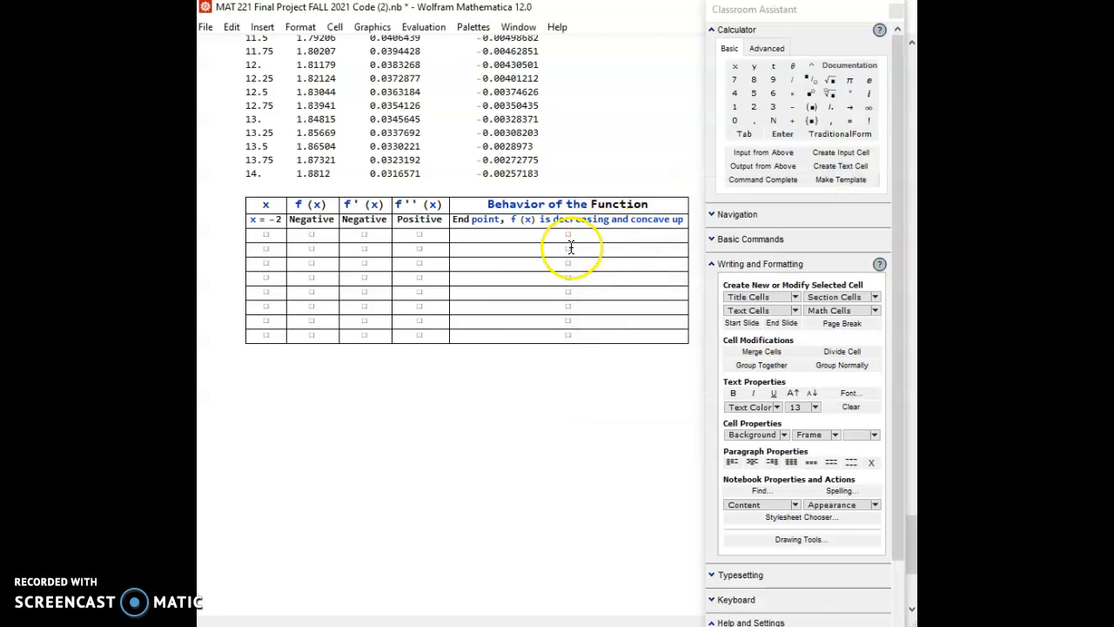
# - Examine the f, f' and f'' values to check the signs at x = -2 and find where f' changes sign
pyautogui.click(464, 412)
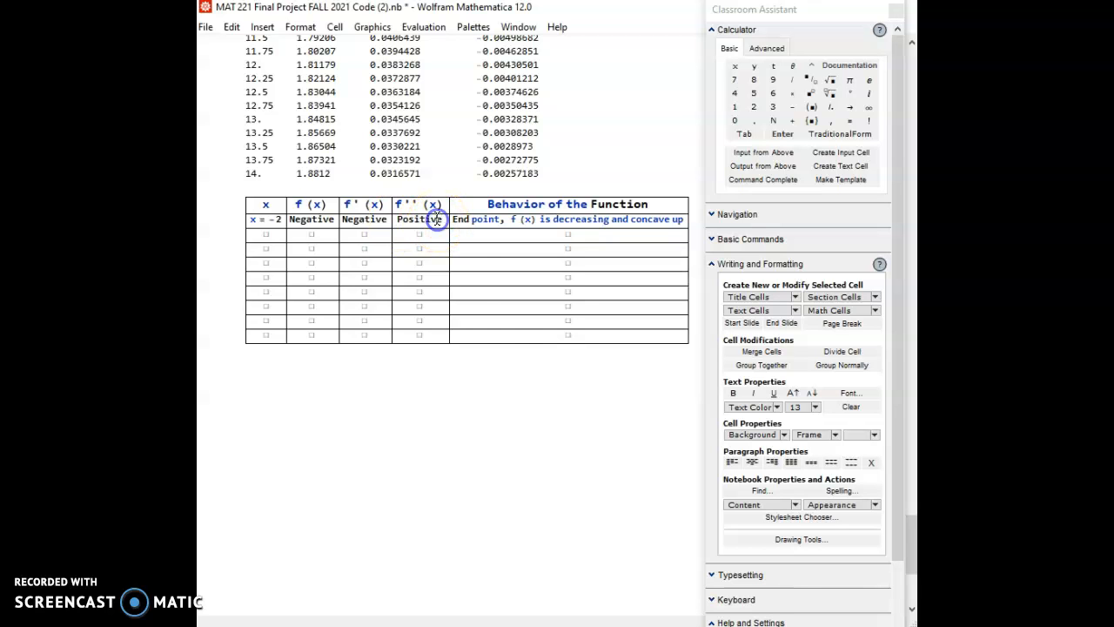
pyautogui.scroll(15, 437, 217)
pyautogui.scroll(-8, 437, 218)
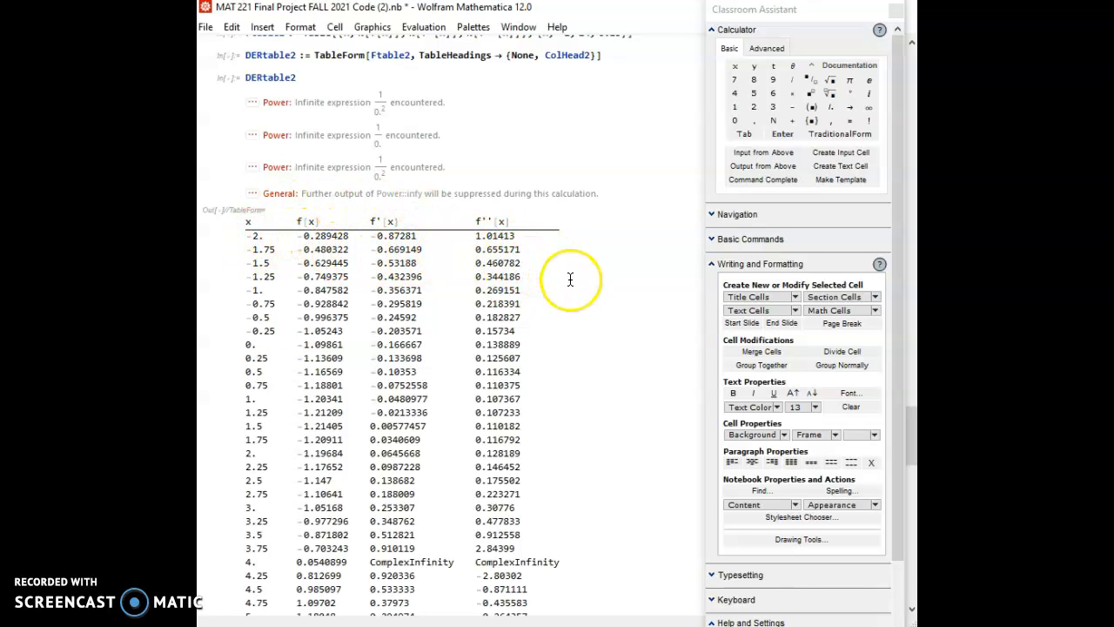
pyautogui.scroll(-5, 590, 315)
pyautogui.scroll(-15, 590, 316)
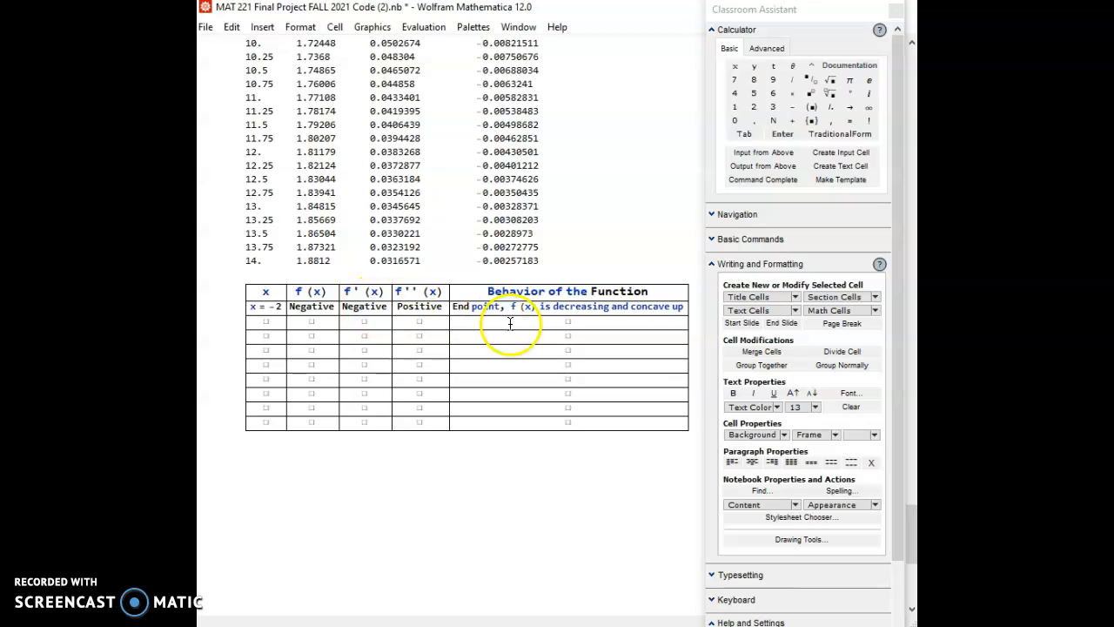
pyautogui.doubleClick(440, 307)
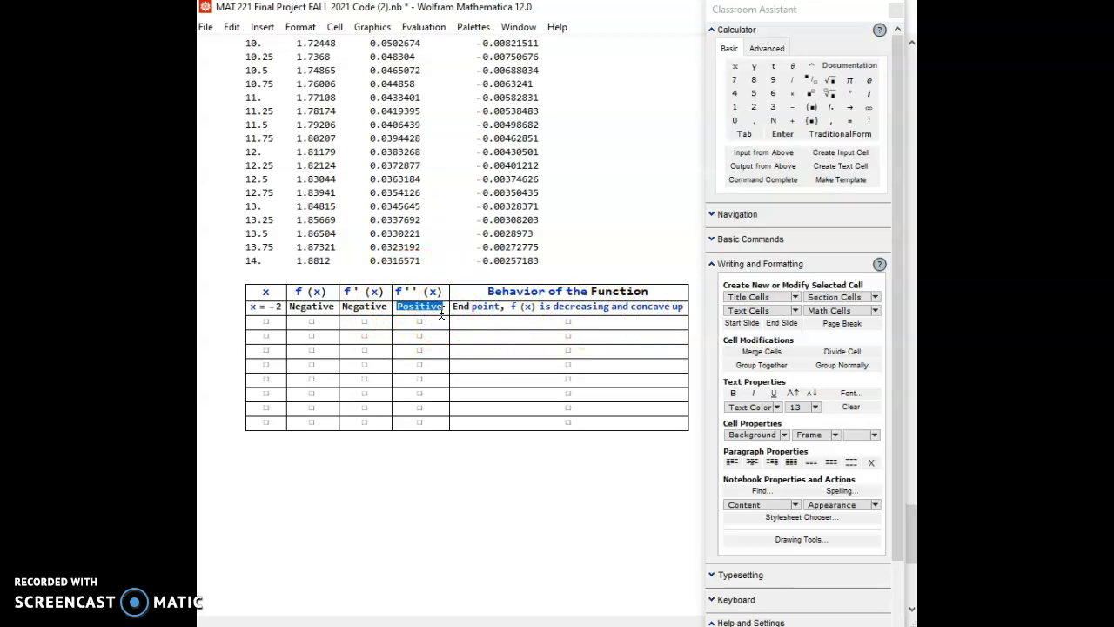
pyautogui.scroll(10, 564, 194)
pyautogui.scroll(5, 564, 194)
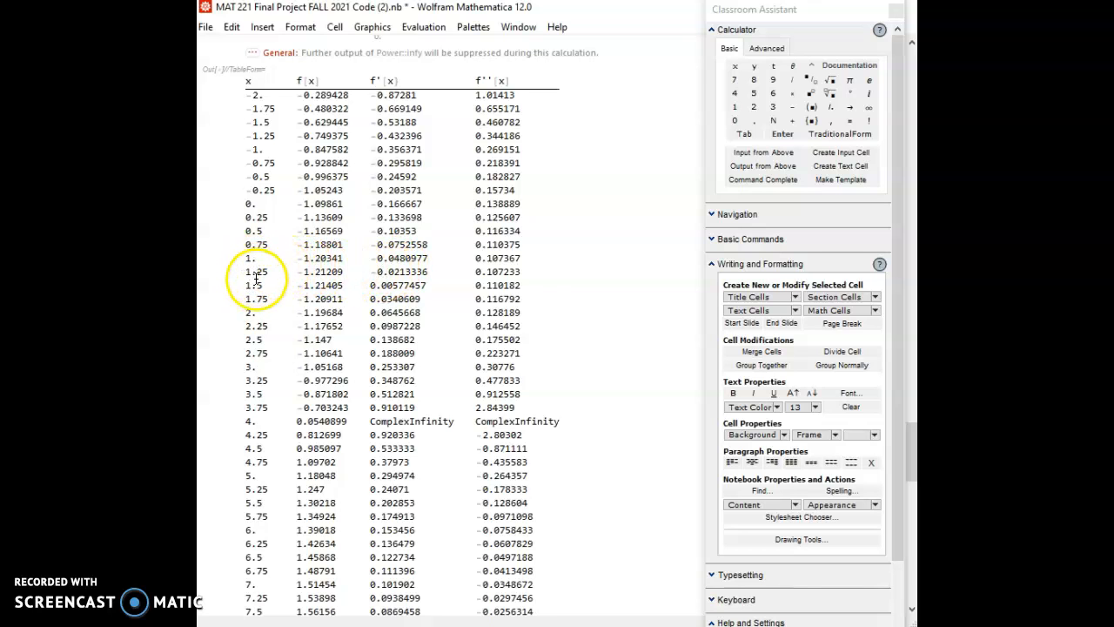
pyautogui.scroll(2, 257, 286)
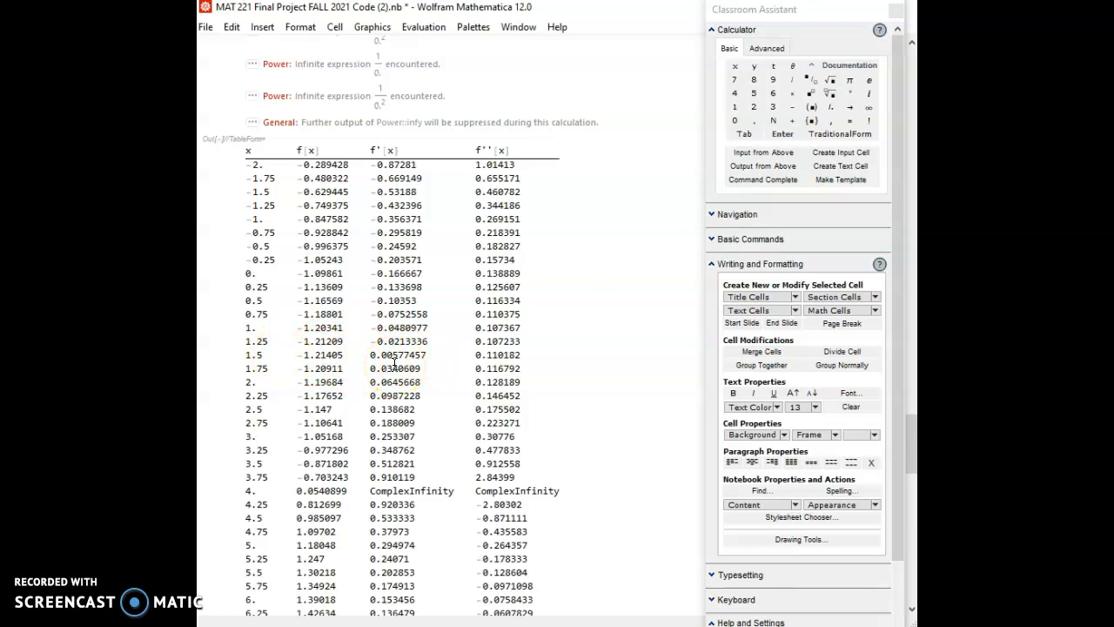
# - In the behavior table's first empty row, enter x = 1.3, Negative for f(x) and 0 for f'(x)
pyautogui.scroll(-15, 395, 363)
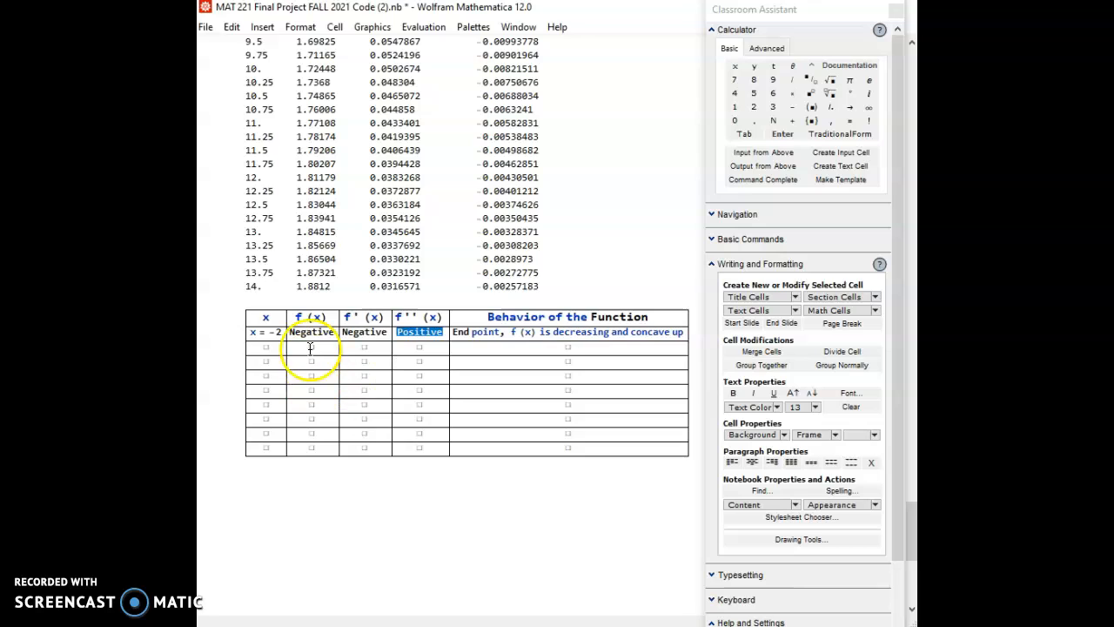
pyautogui.click(265, 347)
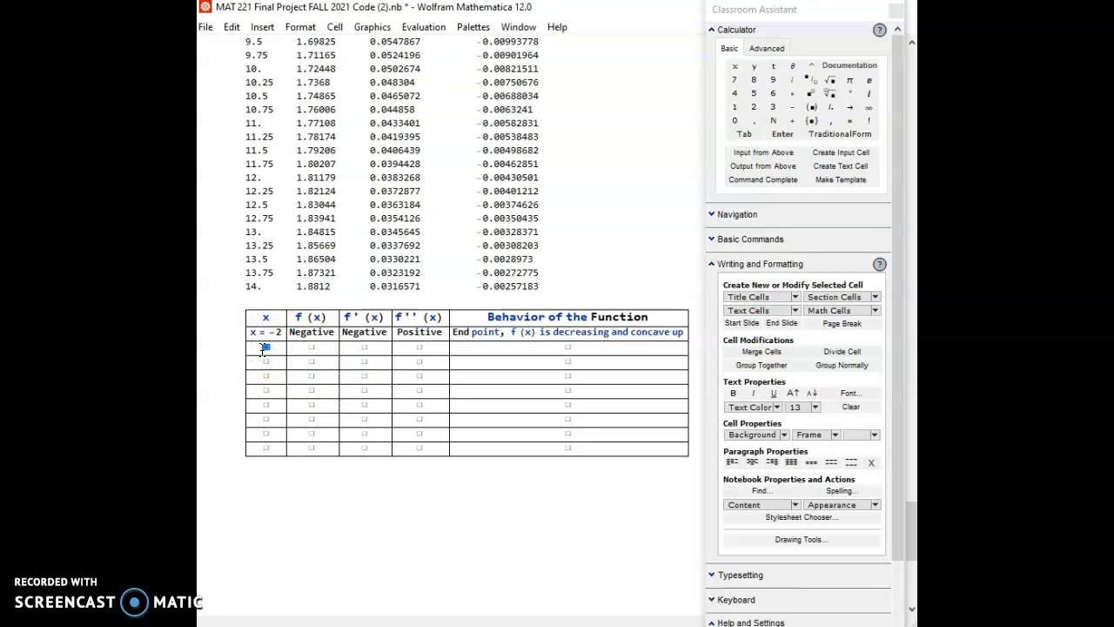
pyautogui.write('x = 1.3')
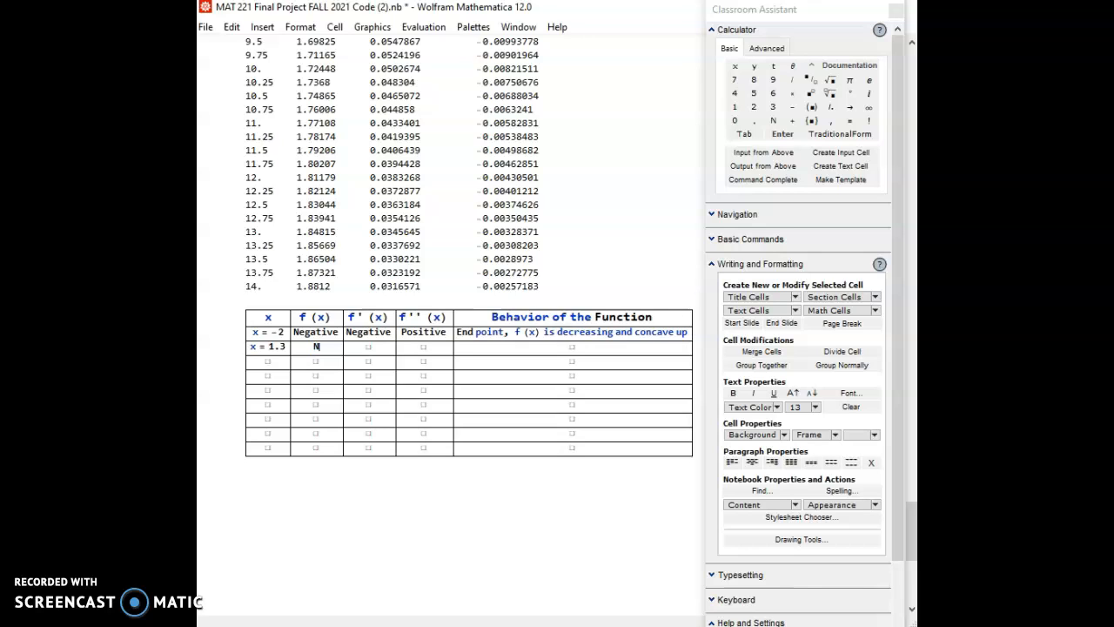
pyautogui.write('egative')
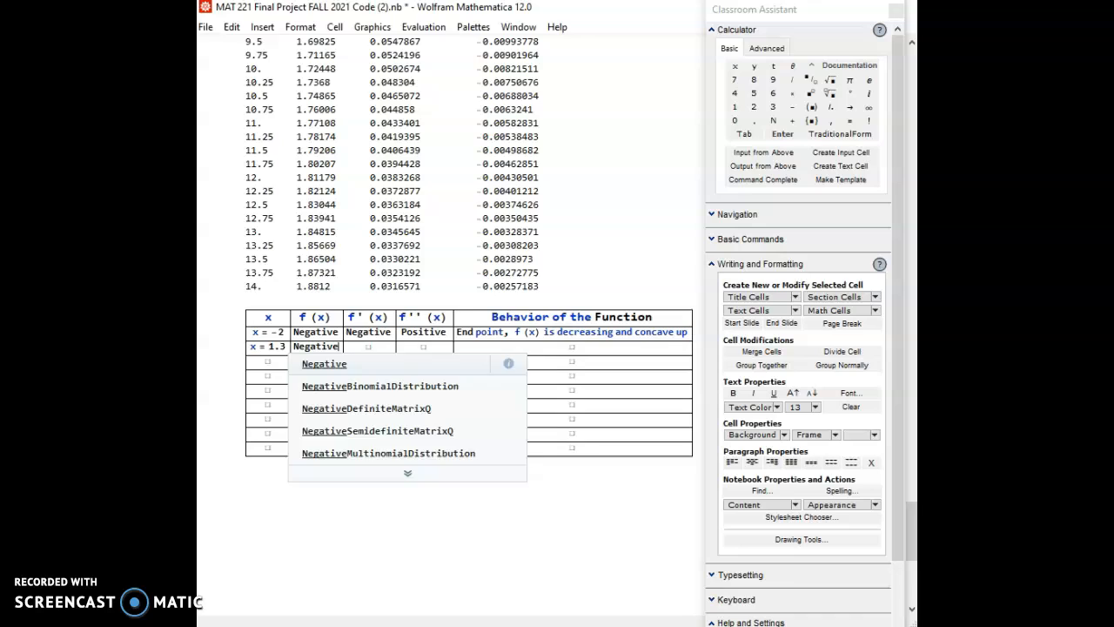
pyautogui.press('Tab')
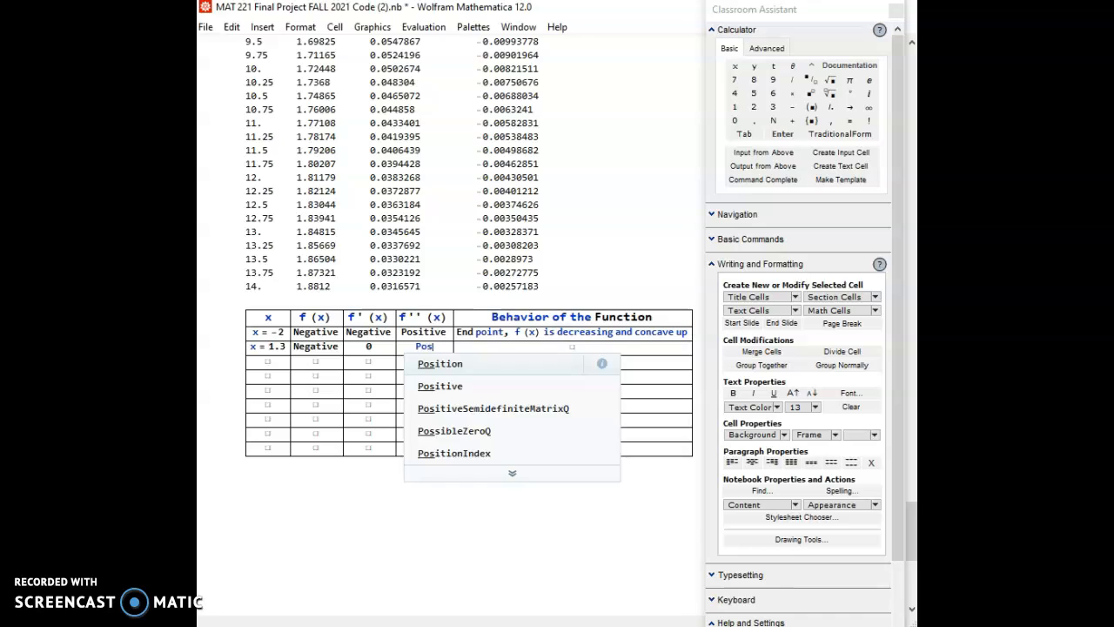
# - Enter Positive as the f''(x) entry in the x = 1.3 row, correcting its spelling
pyautogui.write('tive')
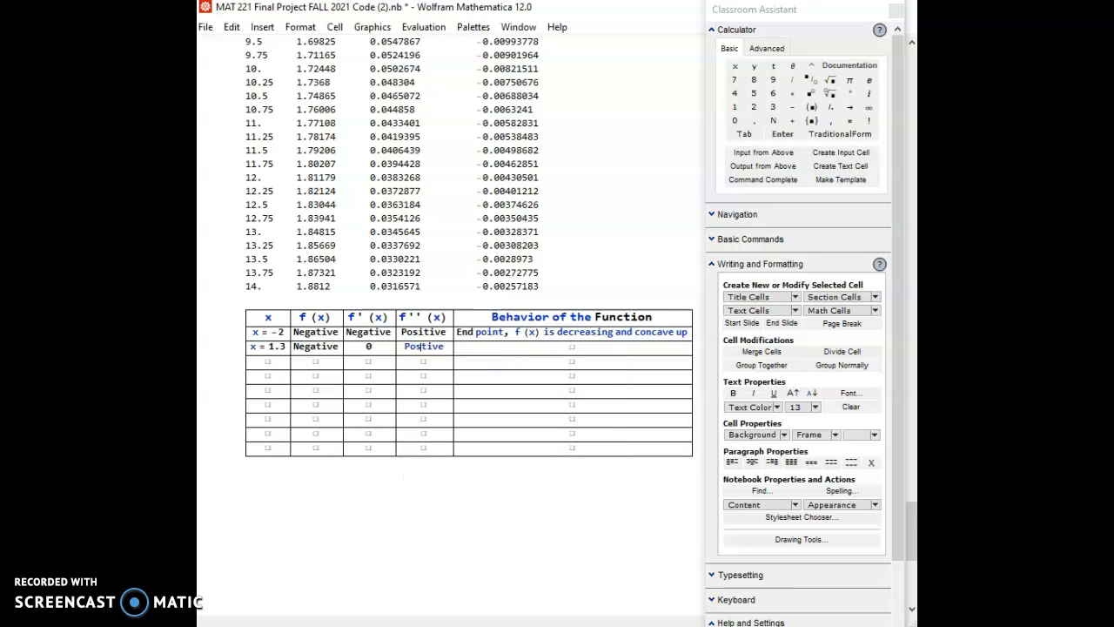
pyautogui.write('i')
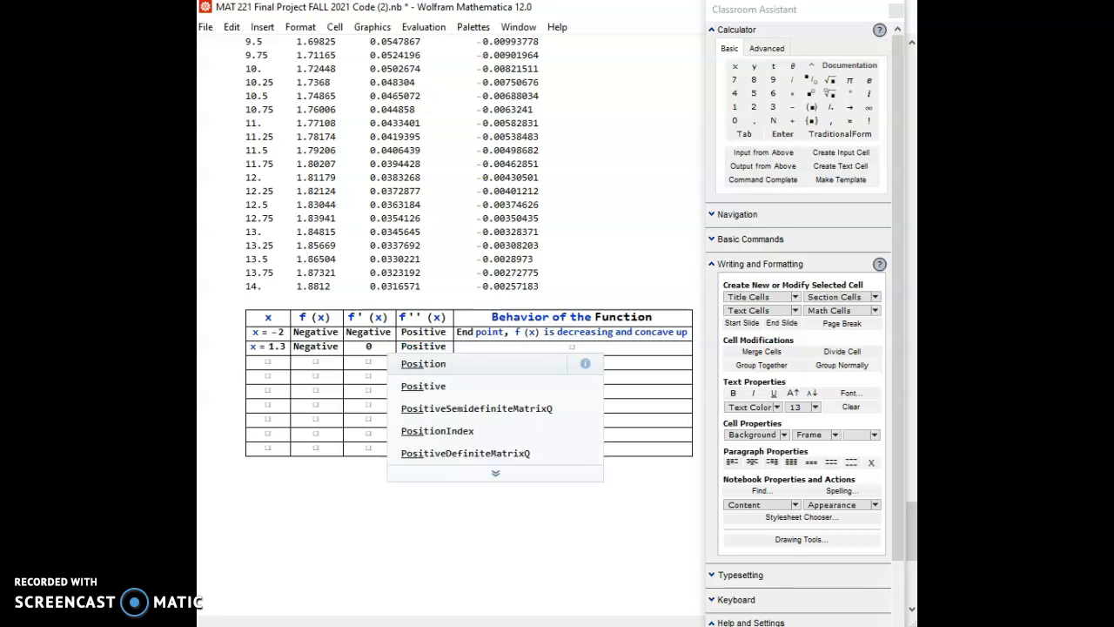
pyautogui.click(494, 366)
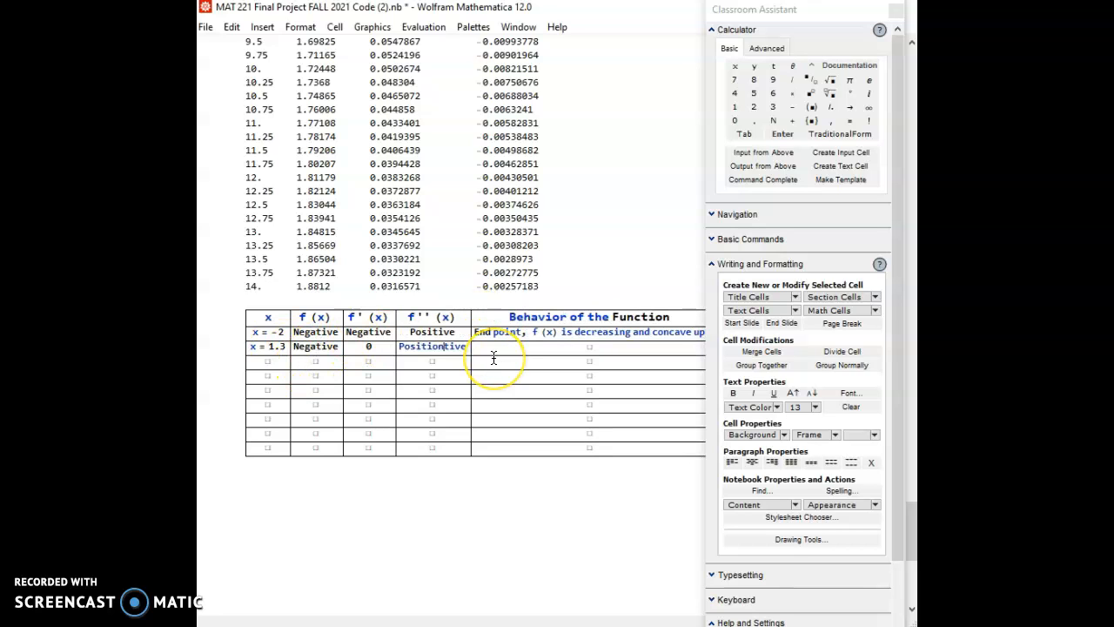
pyautogui.press('BackSpace')
pyautogui.press('BackSpace')
pyautogui.press('BackSpace')
pyautogui.press('BackSpace')
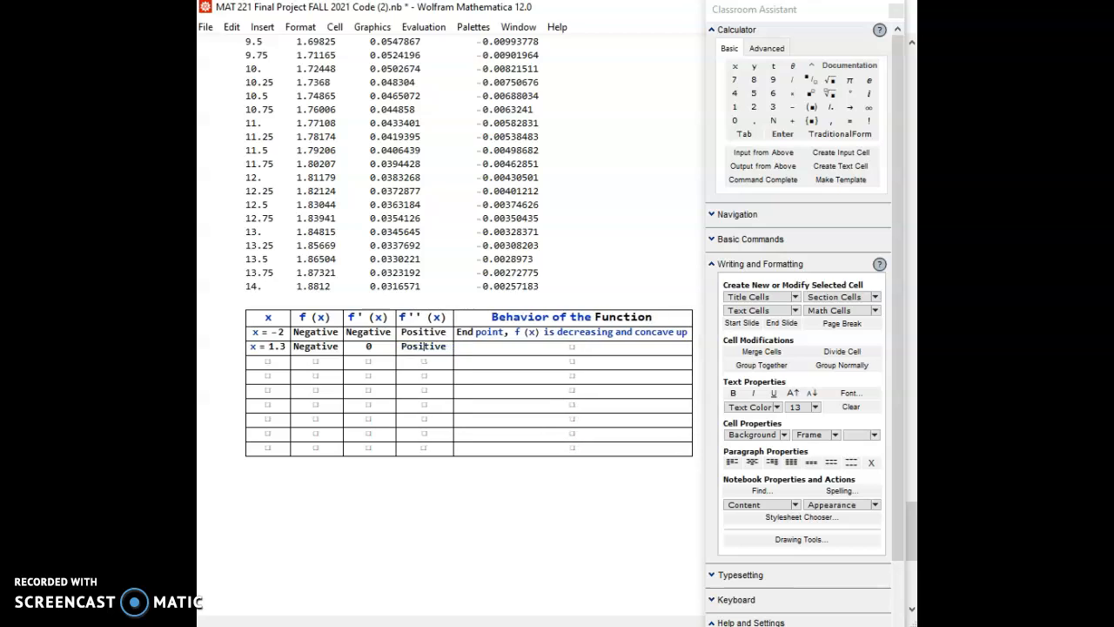
pyautogui.write('si')
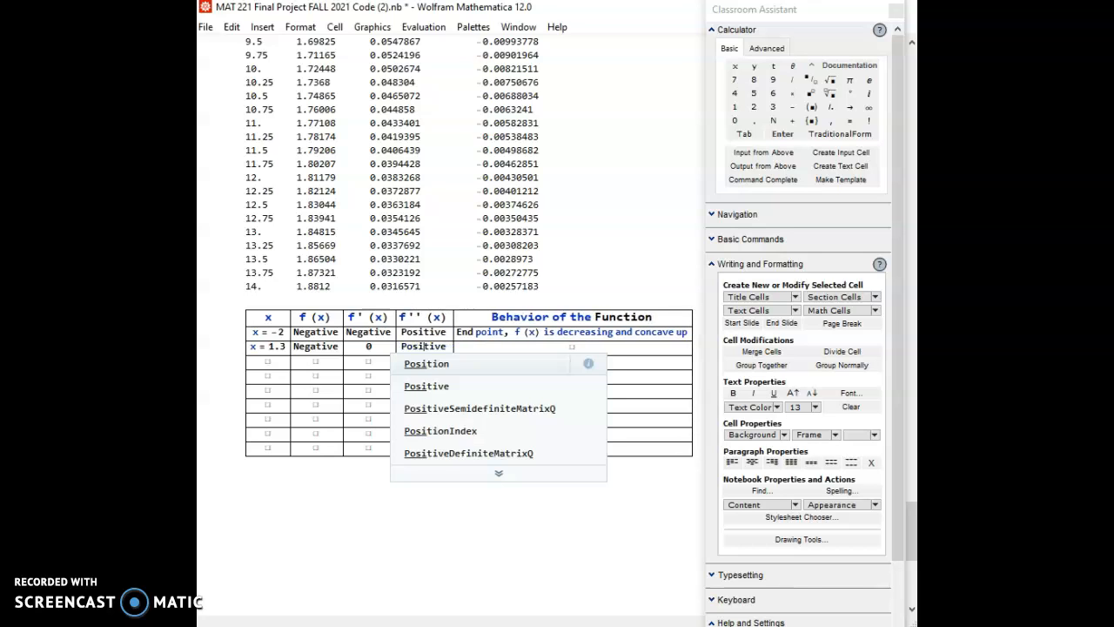
pyautogui.click(494, 358)
pyautogui.press('BackSpace')
pyautogui.press('BackSpace')
pyautogui.press('BackSpace')
pyautogui.press('BackSpace')
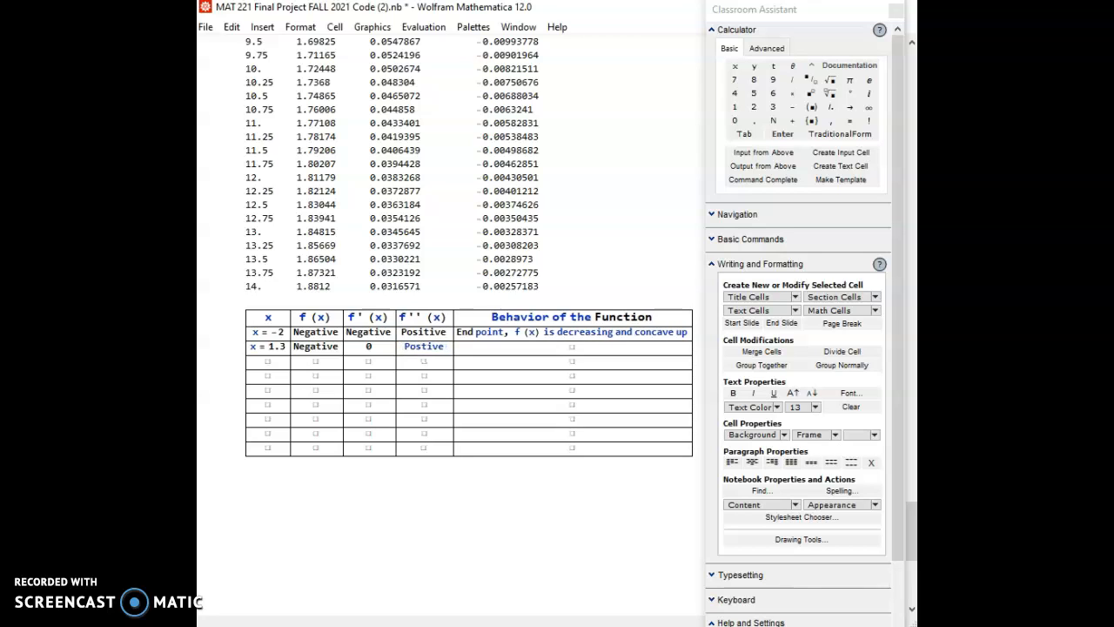
pyautogui.write('i')
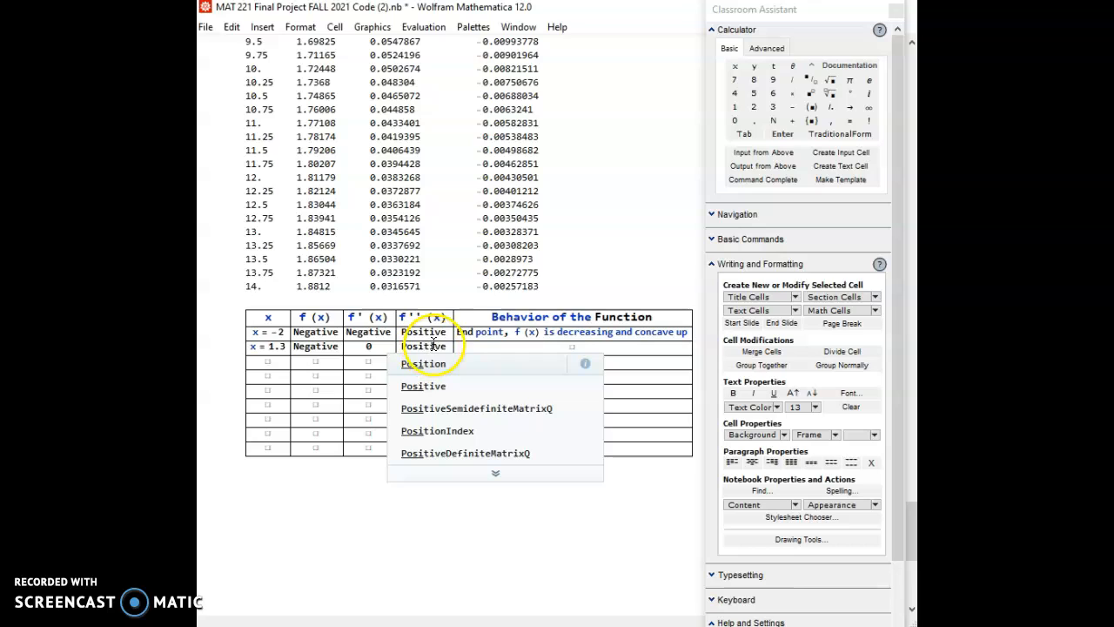
pyautogui.click(466, 346)
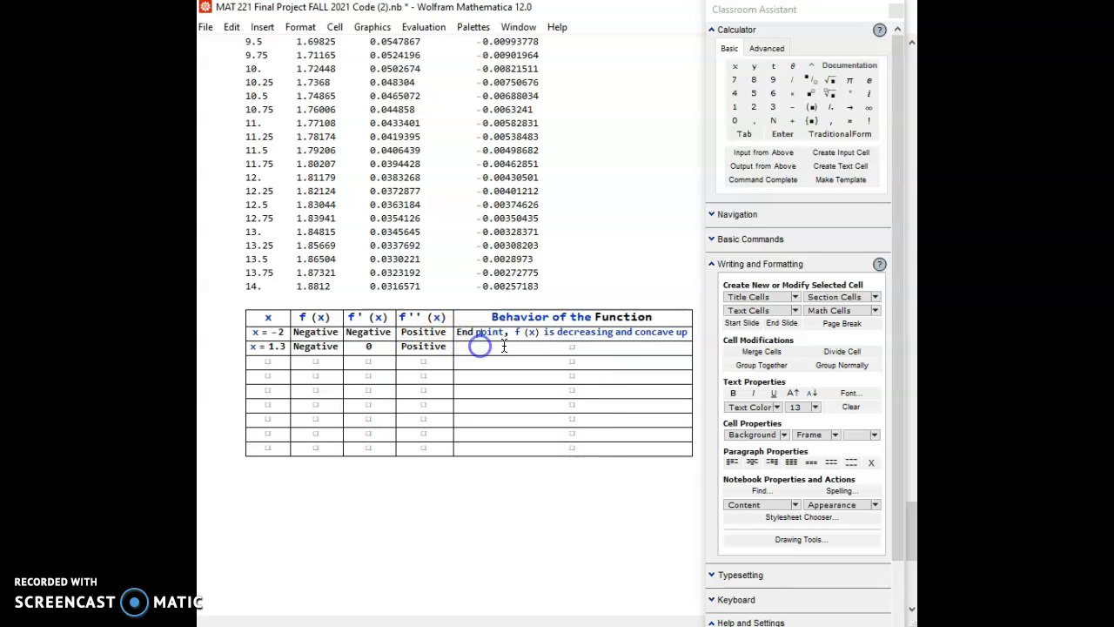
# - Describe the function's behavior in the x = 1.3 row as "Critical Point of f (x), concave up"
pyautogui.click(574, 346)
pyautogui.write('Criti')
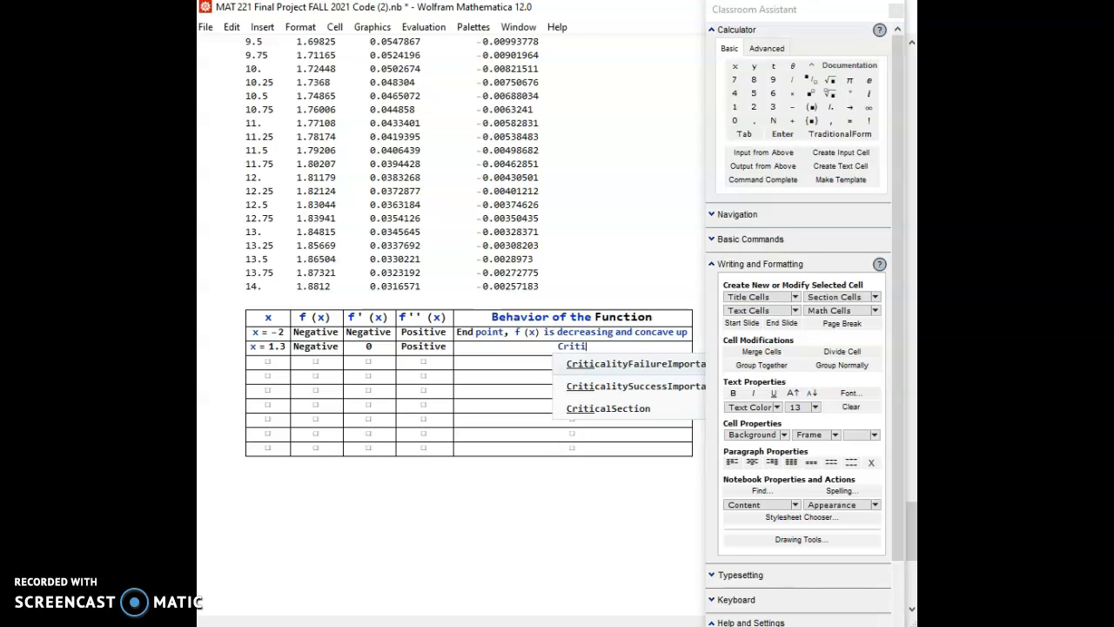
pyautogui.write('cal Point of')
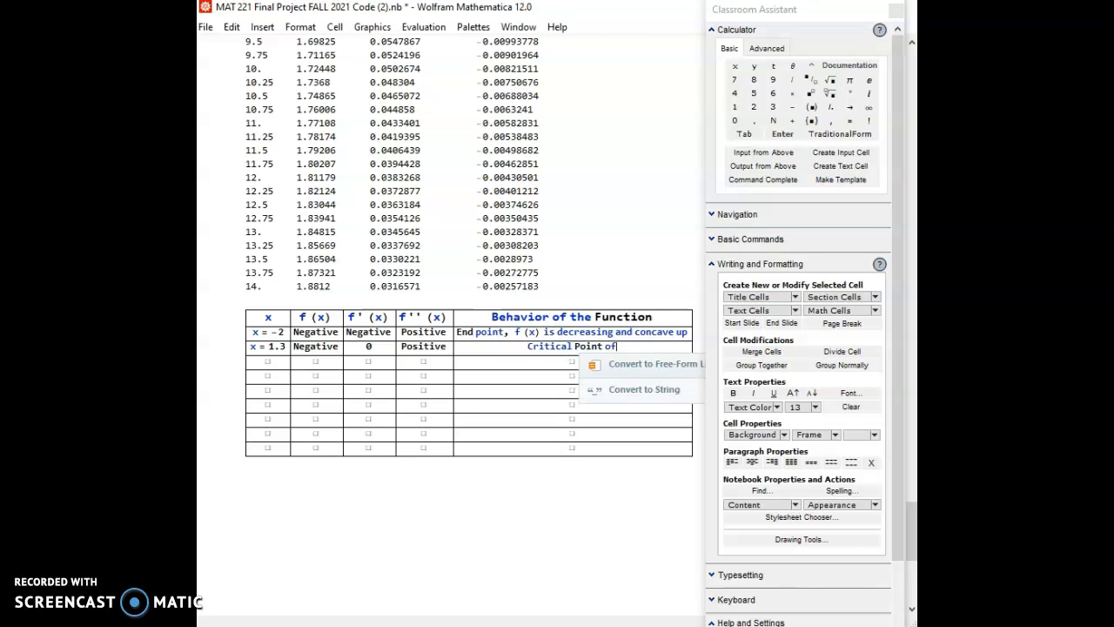
pyautogui.write(' f (x) ,')
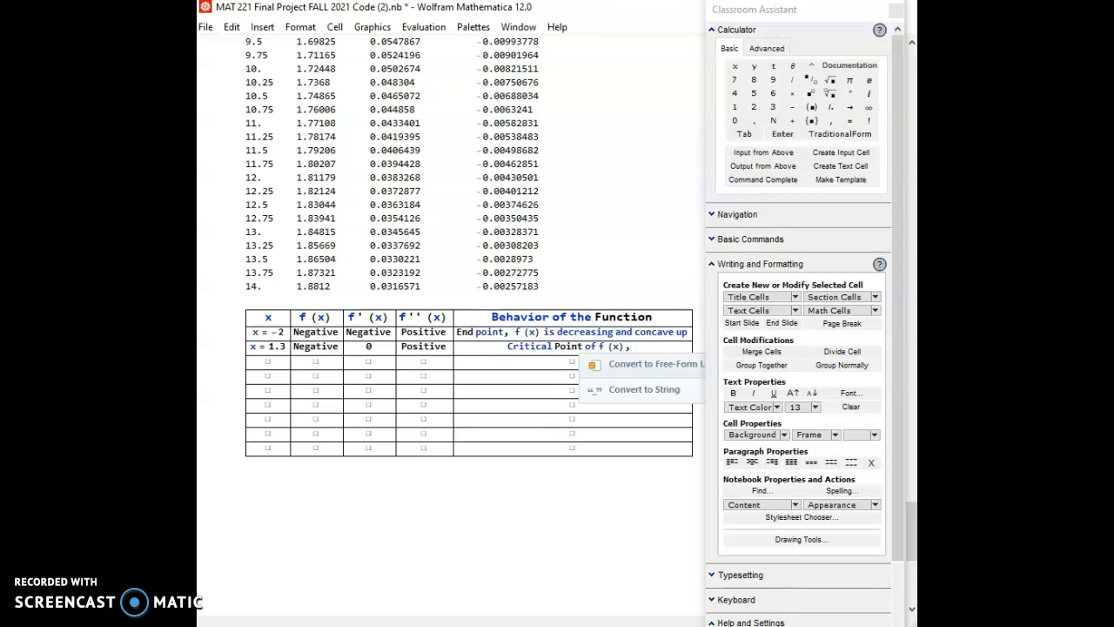
pyautogui.write('concave up')
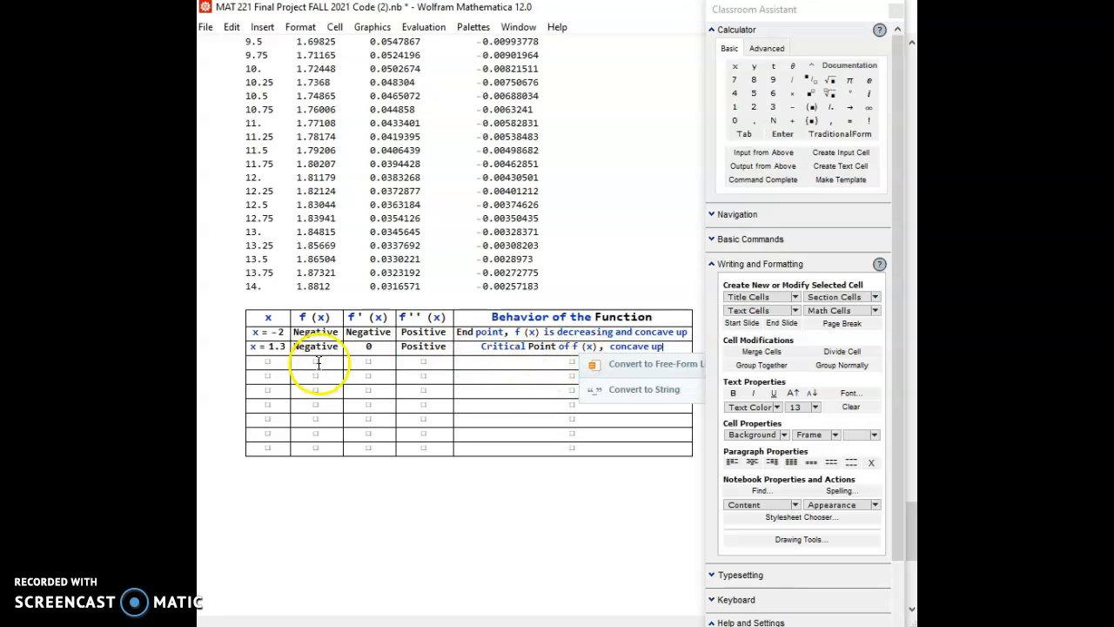
pyautogui.click(528, 479)
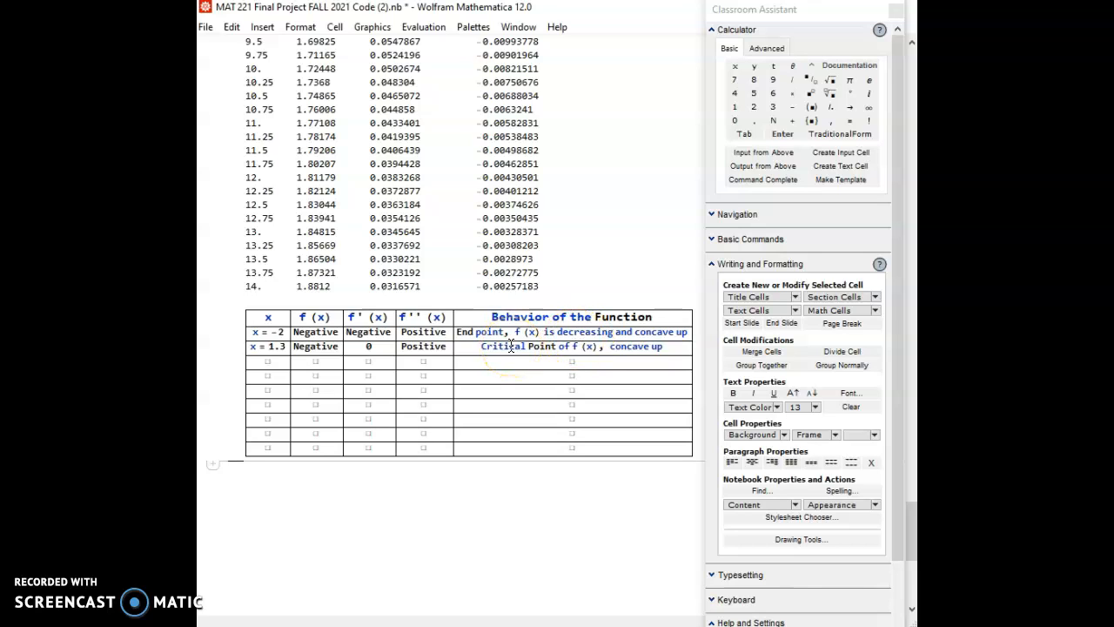
# - Insert "Local Minimum value," before "concave up" in the behavior description of the x = 1.3 row
pyautogui.click(599, 345)
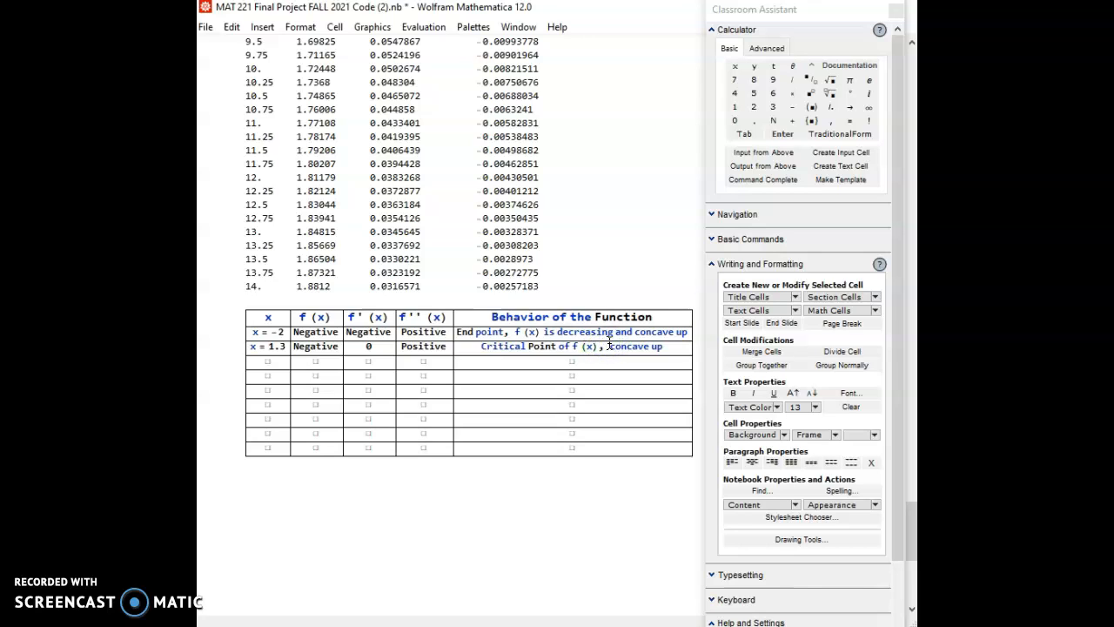
pyautogui.write('Local M ')
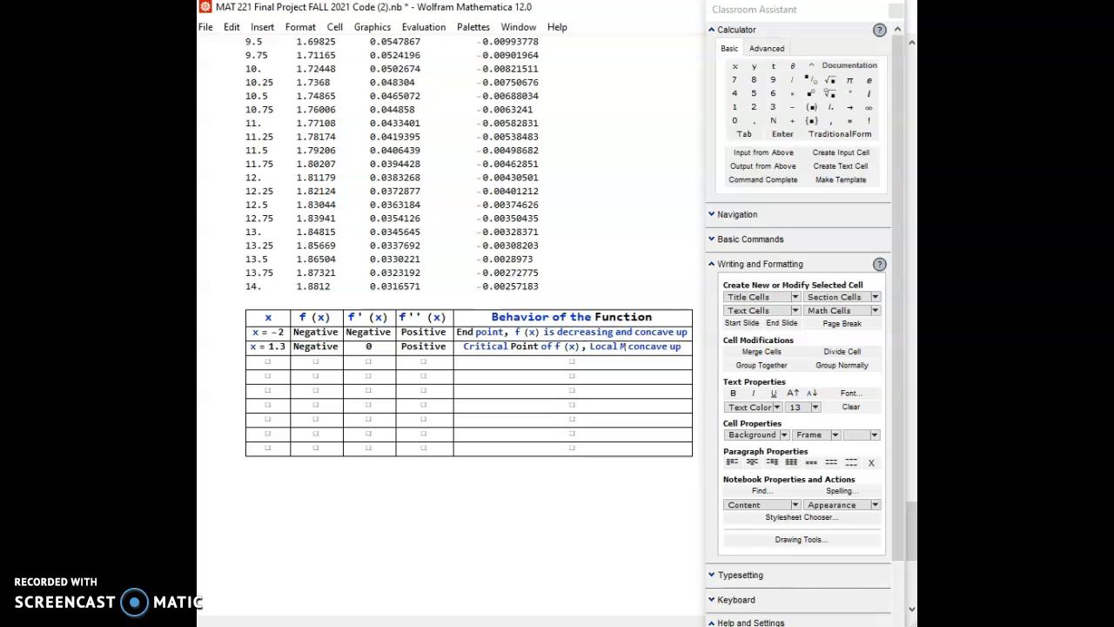
pyautogui.write('inimum')
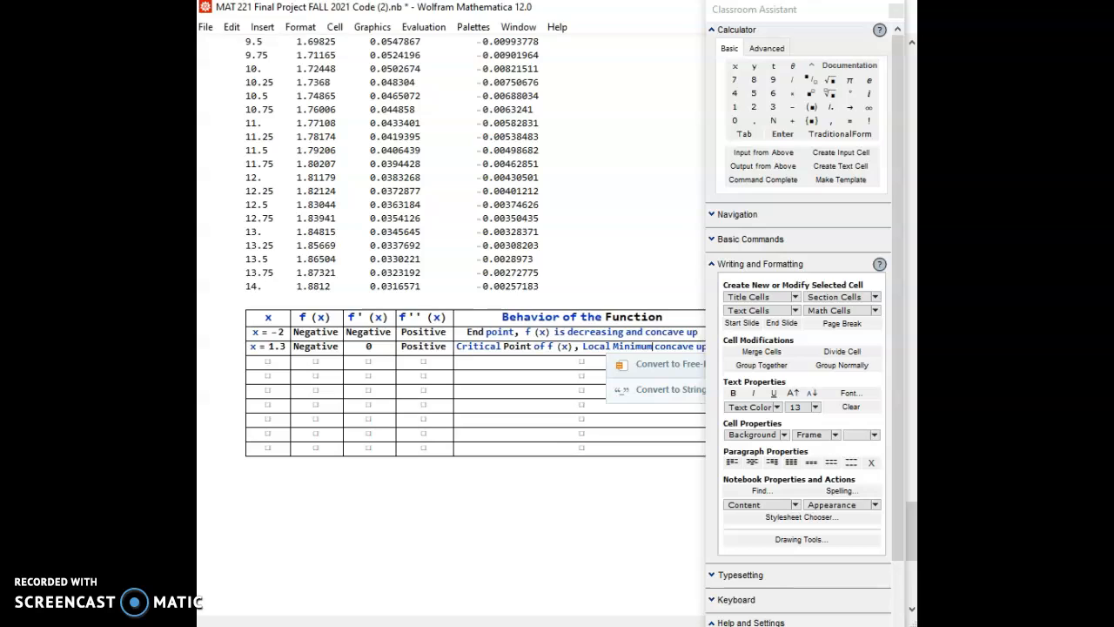
pyautogui.write(' vLAUE')
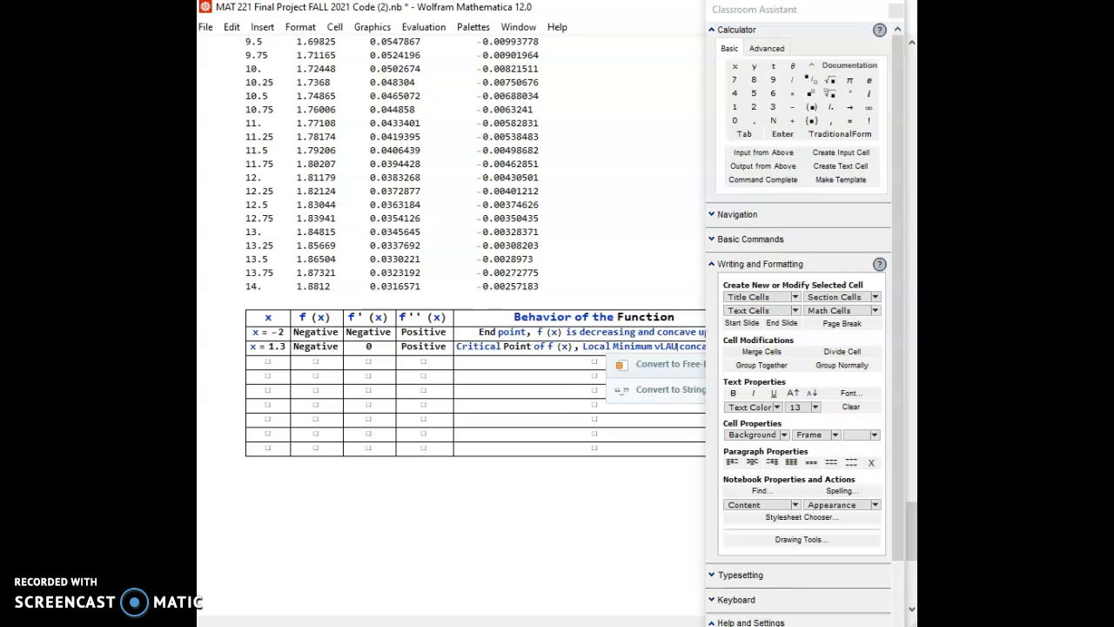
pyautogui.press('BackSpace')
pyautogui.press('BackSpace')
pyautogui.press('BackSpace')
pyautogui.press('BackSpace')
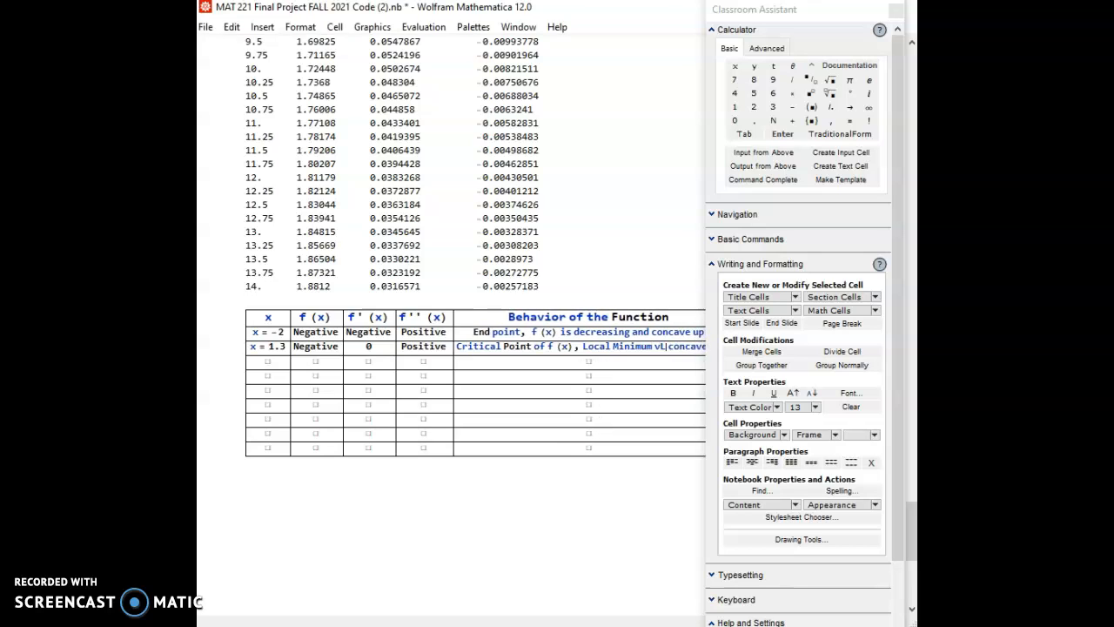
pyautogui.write('alue')
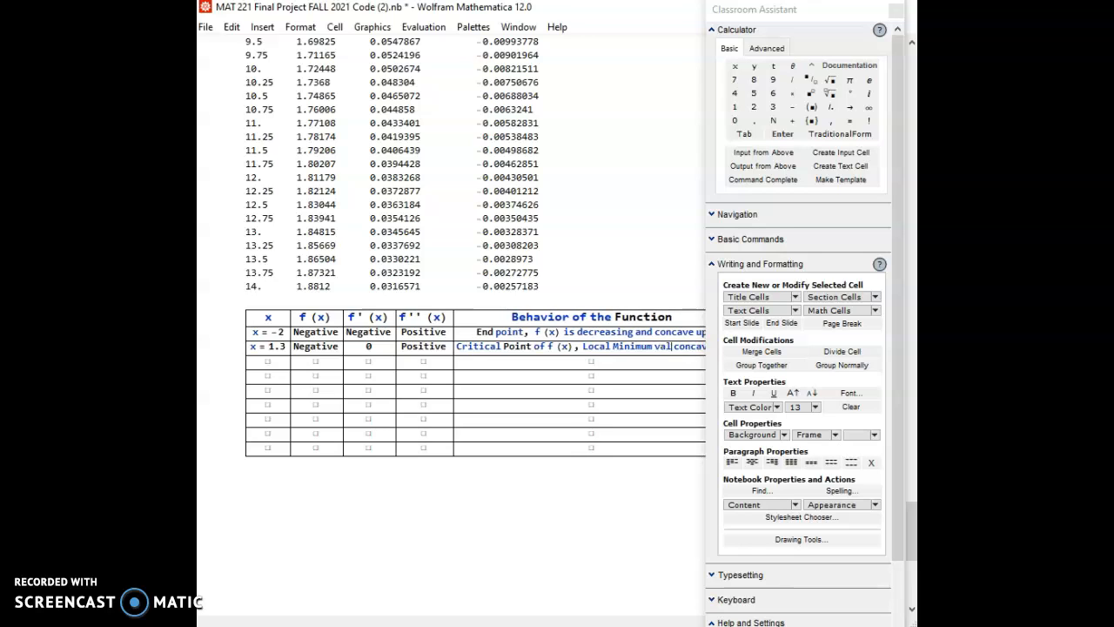
pyautogui.write(',')
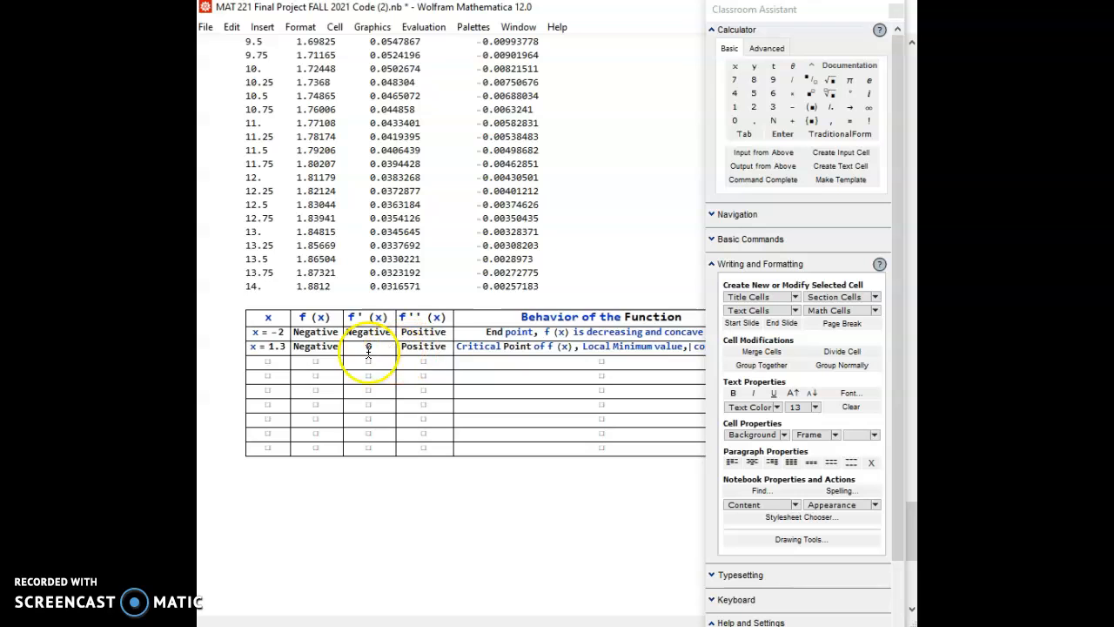
# - Examine the plots of f, f' and f'' and their solved zeros to find the next x value for the behavior table
pyautogui.click(268, 364)
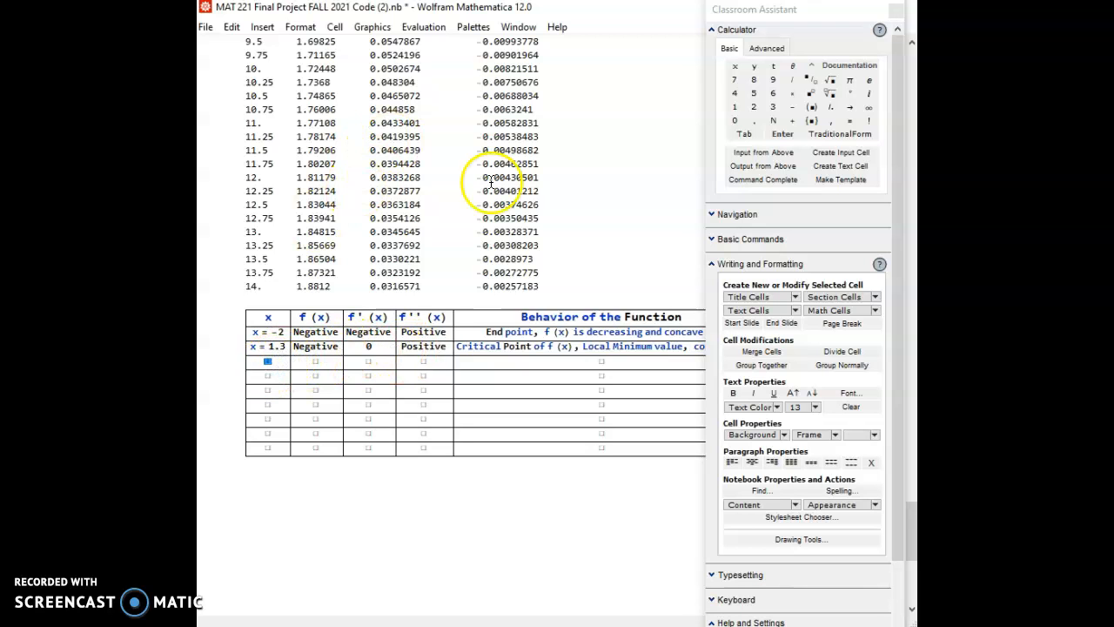
pyautogui.scroll(10, 521, 179)
pyautogui.scroll(20, 522, 178)
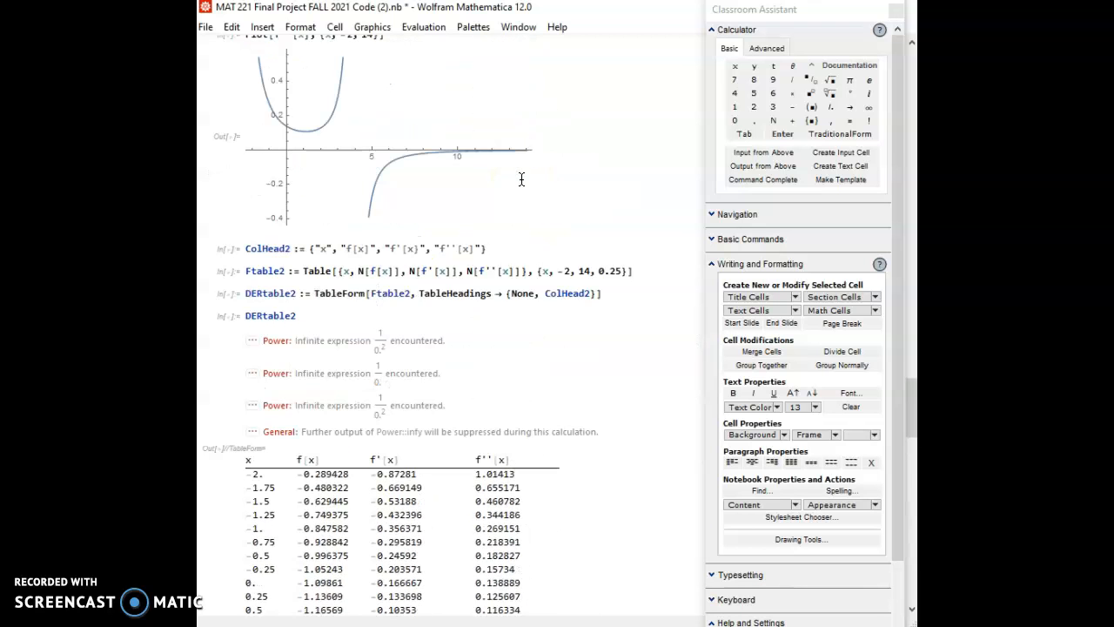
pyautogui.scroll(15, 521, 179)
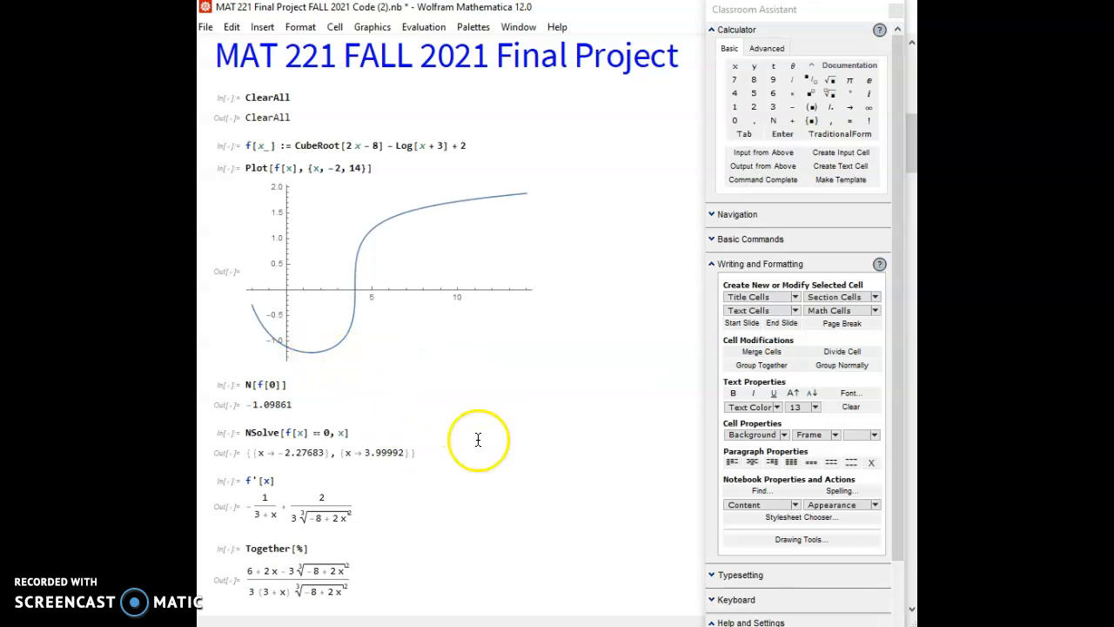
pyautogui.scroll(-5, 485, 423)
pyautogui.scroll(-20, 485, 421)
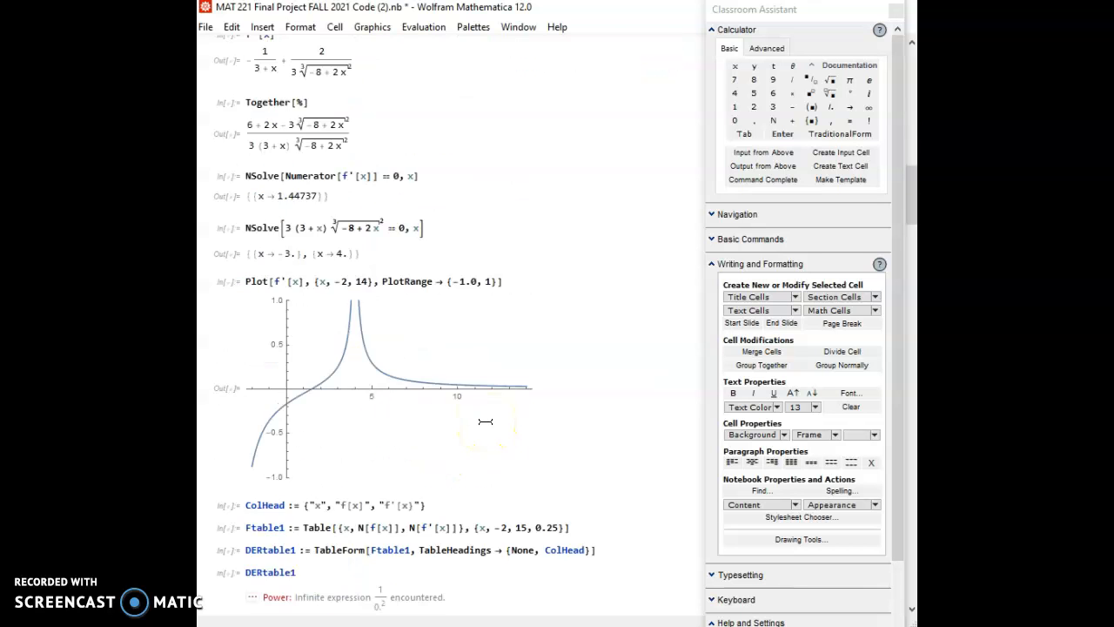
pyautogui.scroll(-20, 485, 422)
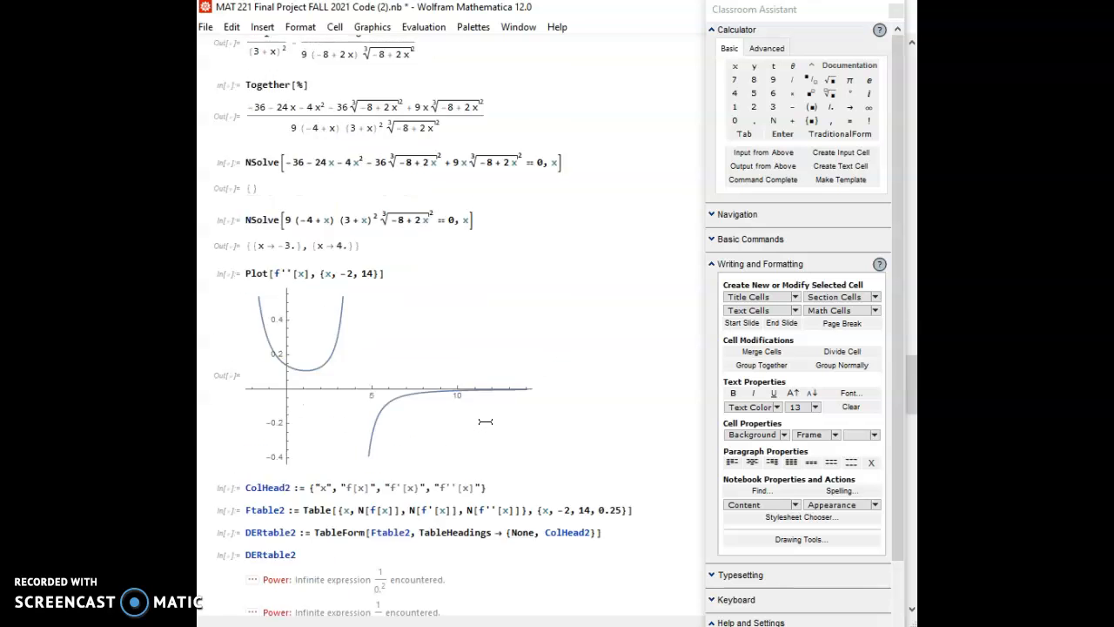
pyautogui.scroll(-1, 484, 421)
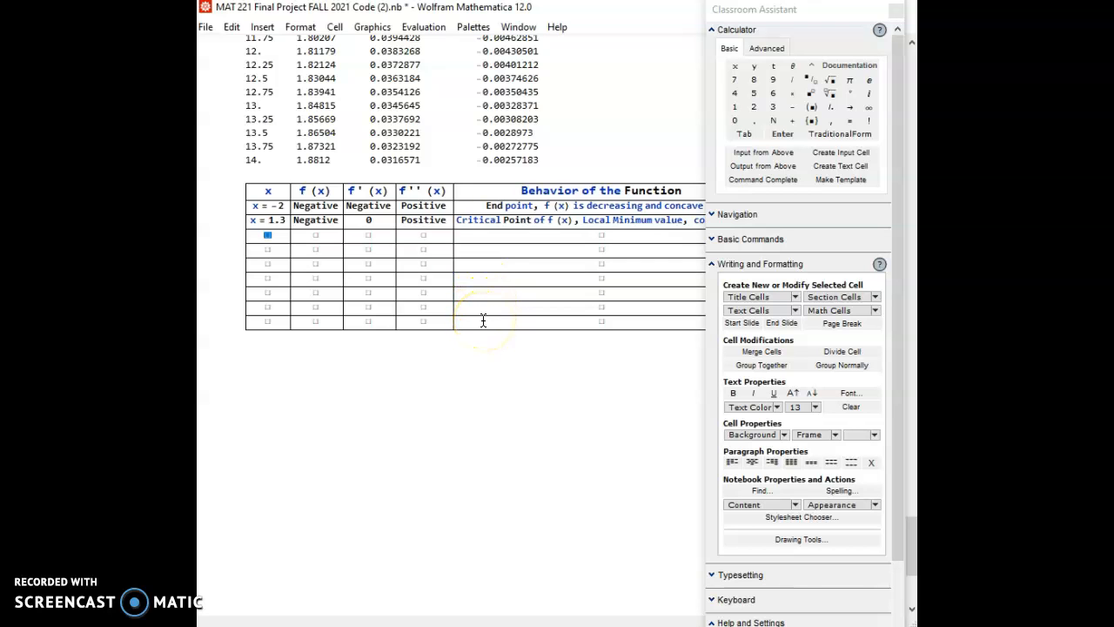
# - Move the Classroom Assistant palette clear of the behavior table and change the font of its header and two filled rows to Cousine
pyautogui.click(823, 15)
pyautogui.moveTo(822, 16); pyautogui.dragTo(896, 14)
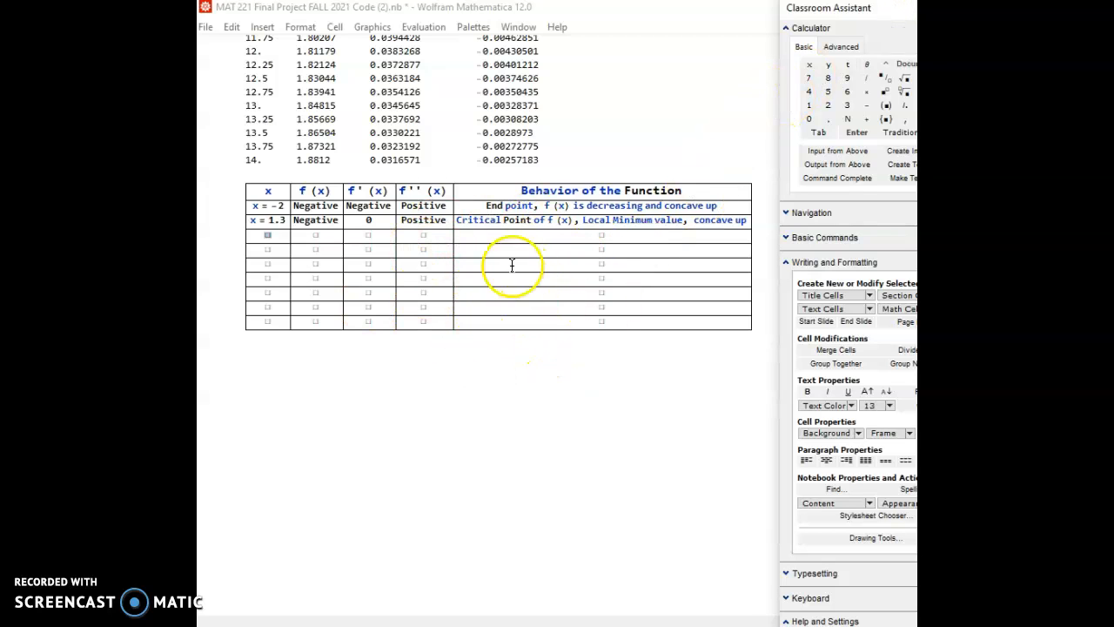
pyautogui.moveTo(265, 196); pyautogui.dragTo(680, 222)
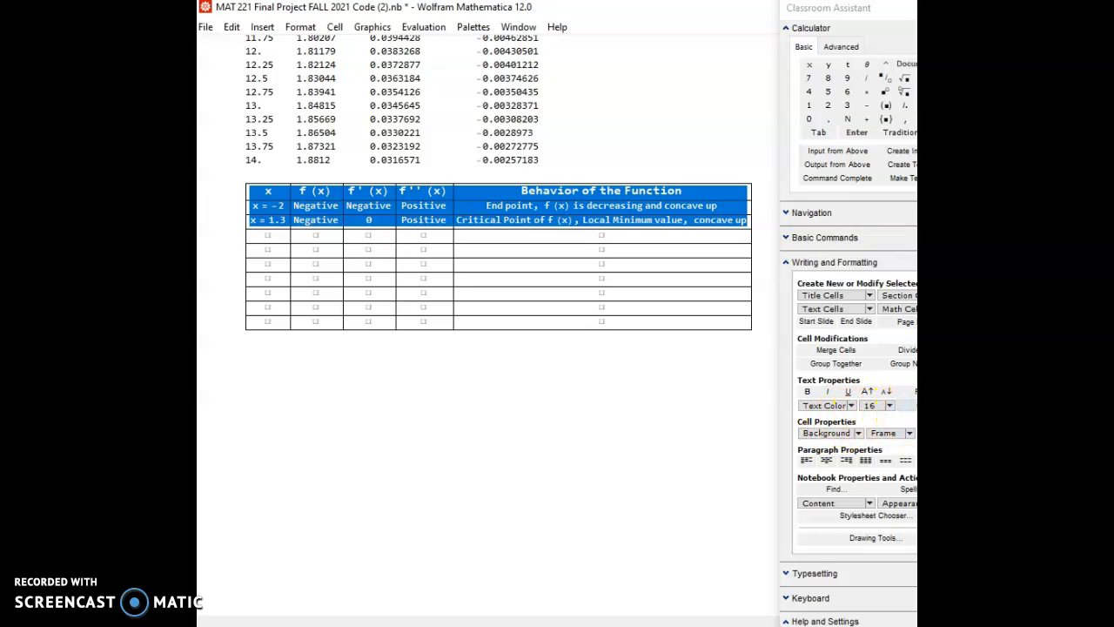
pyautogui.click(910, 392)
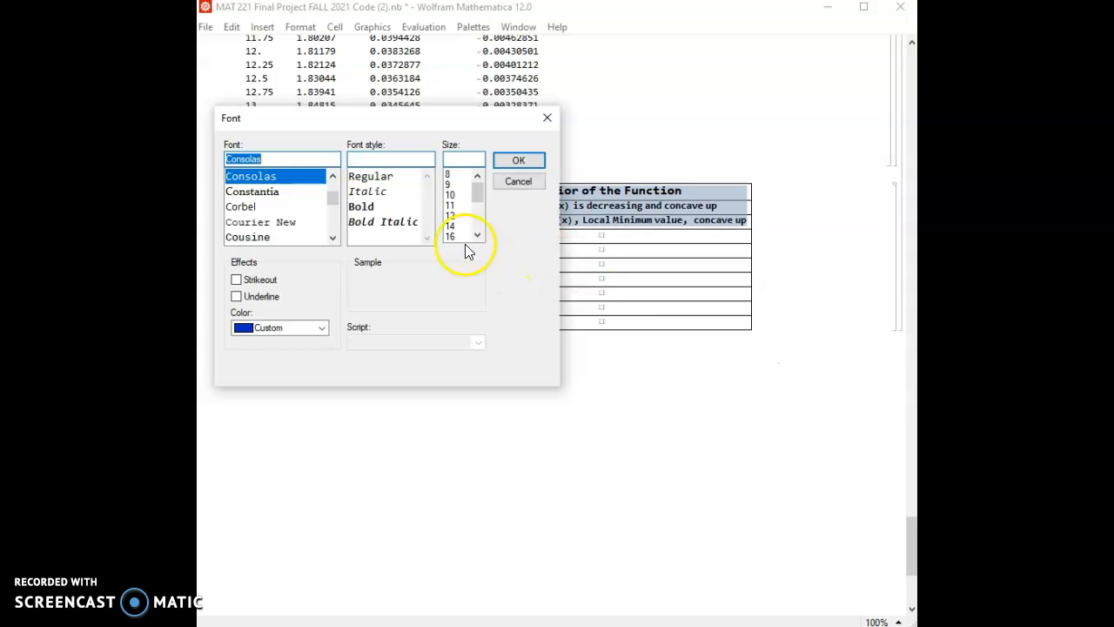
pyautogui.click(250, 238)
pyautogui.click(517, 161)
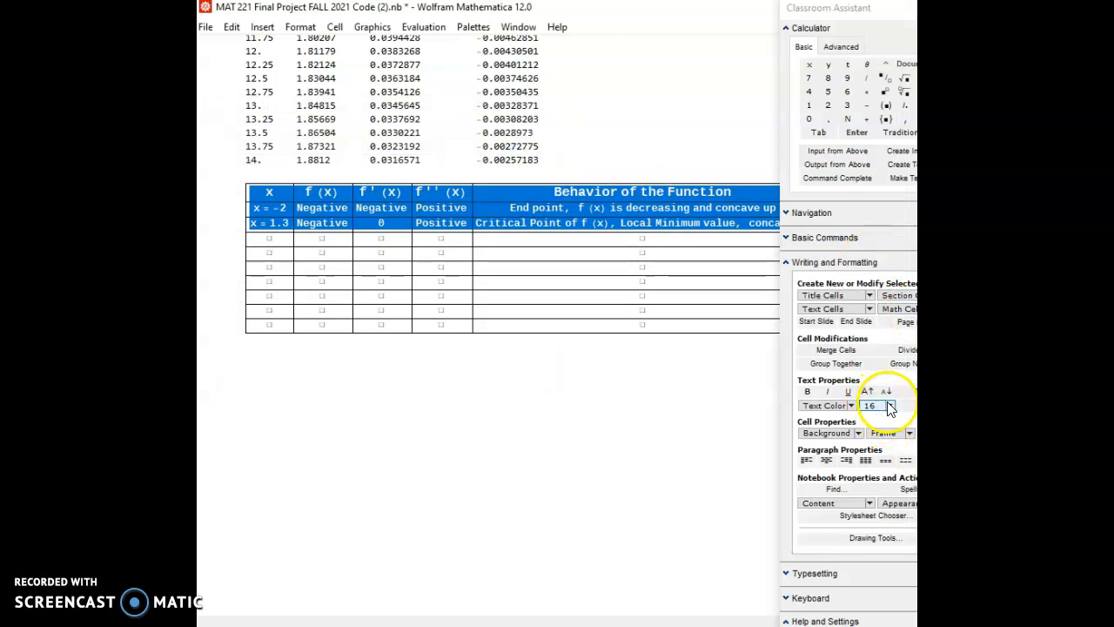
# - Set the text size of the table's header and two filled rows to 18 points and move the Classroom Assistant palette below the table
pyautogui.click(888, 406)
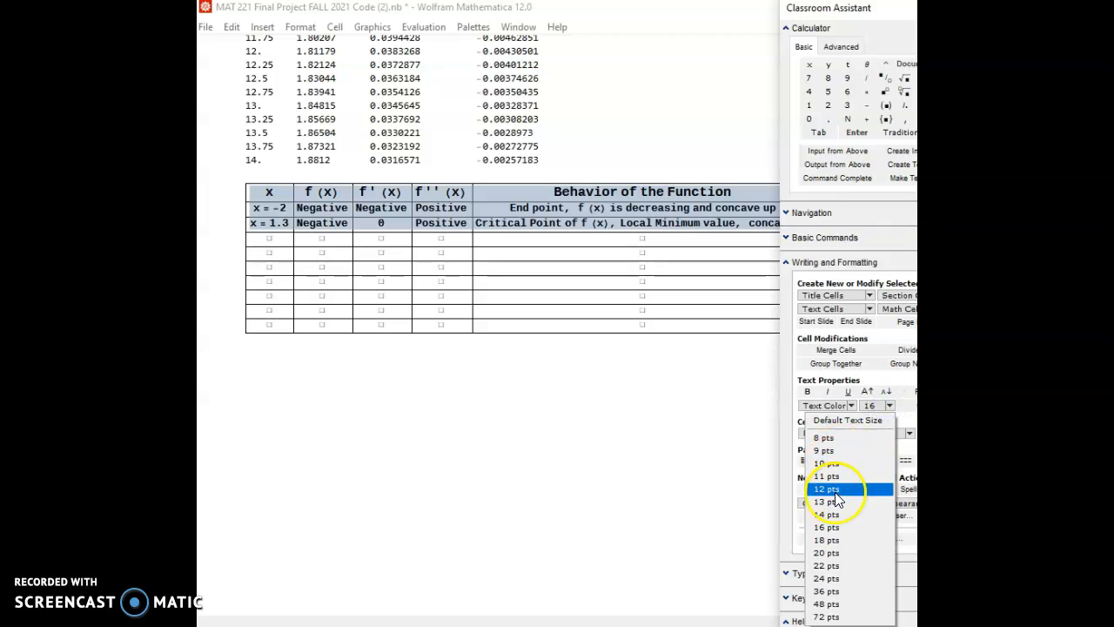
pyautogui.click(817, 539)
pyautogui.moveTo(905, 8)
pyautogui.mouseDown()
pyautogui.moveTo(1044, 8)
pyautogui.moveTo(896, 0)
pyautogui.moveTo(895, 10)
pyautogui.mouseUp()
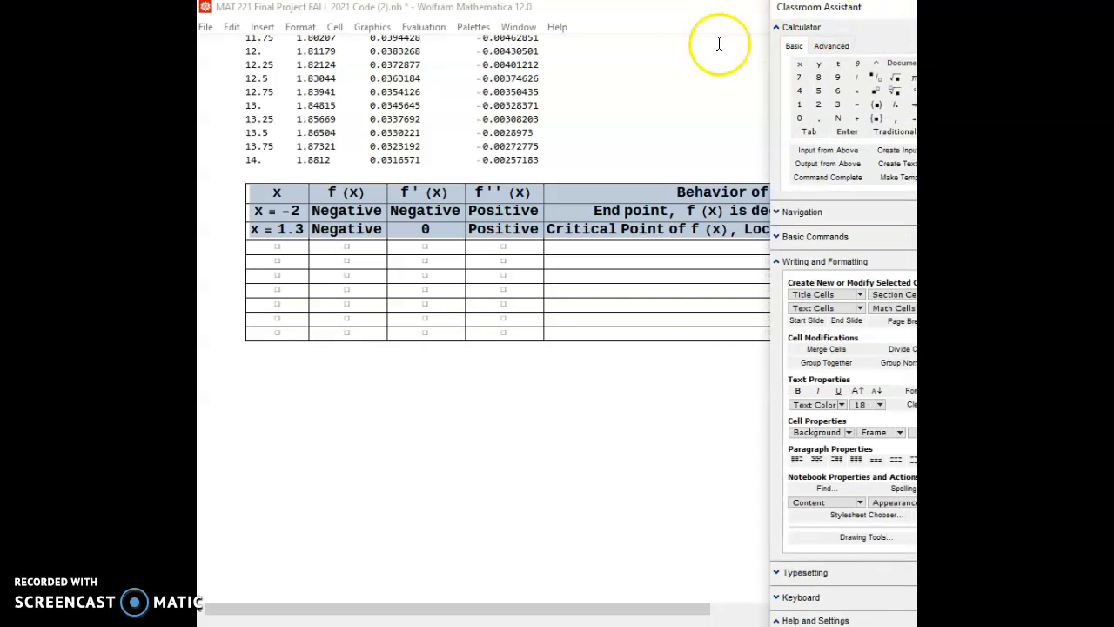
pyautogui.click(634, 373)
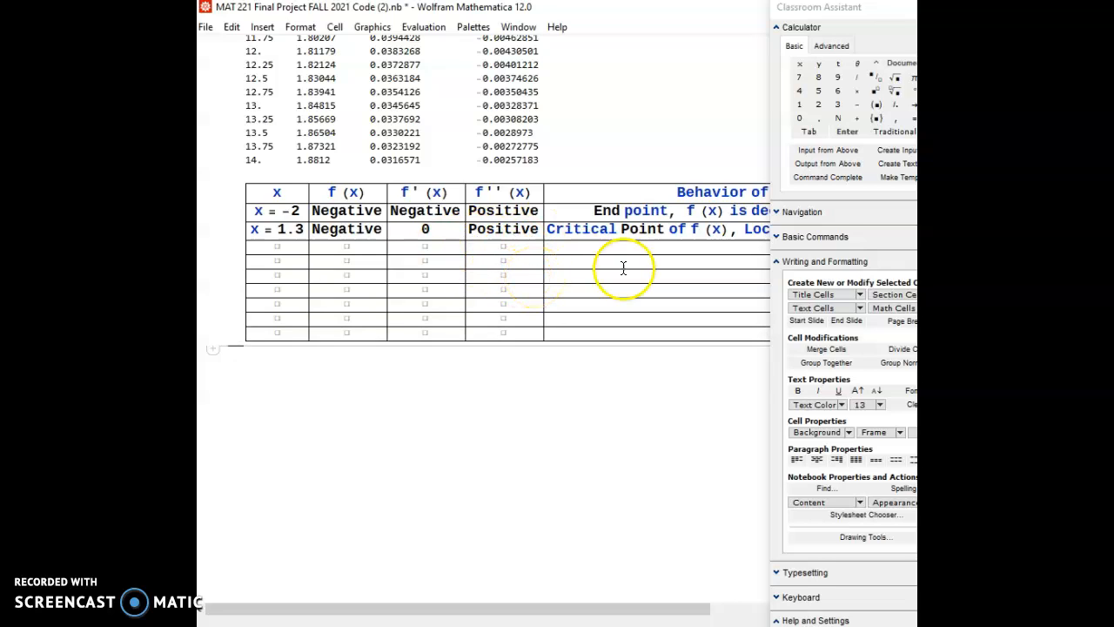
pyautogui.moveTo(894, 7); pyautogui.dragTo(718, 366)
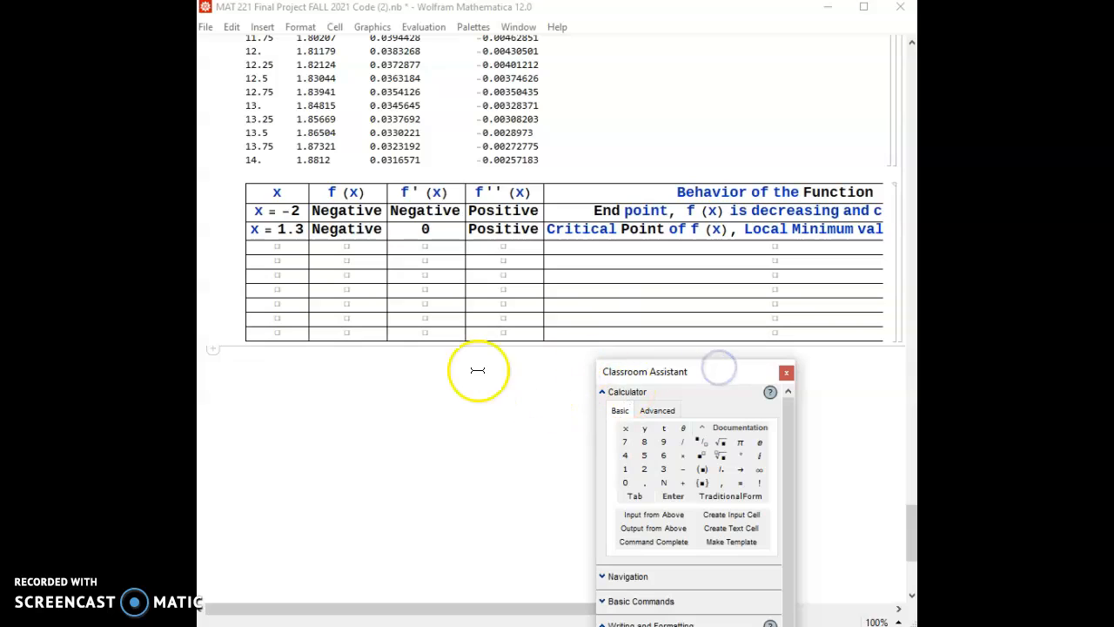